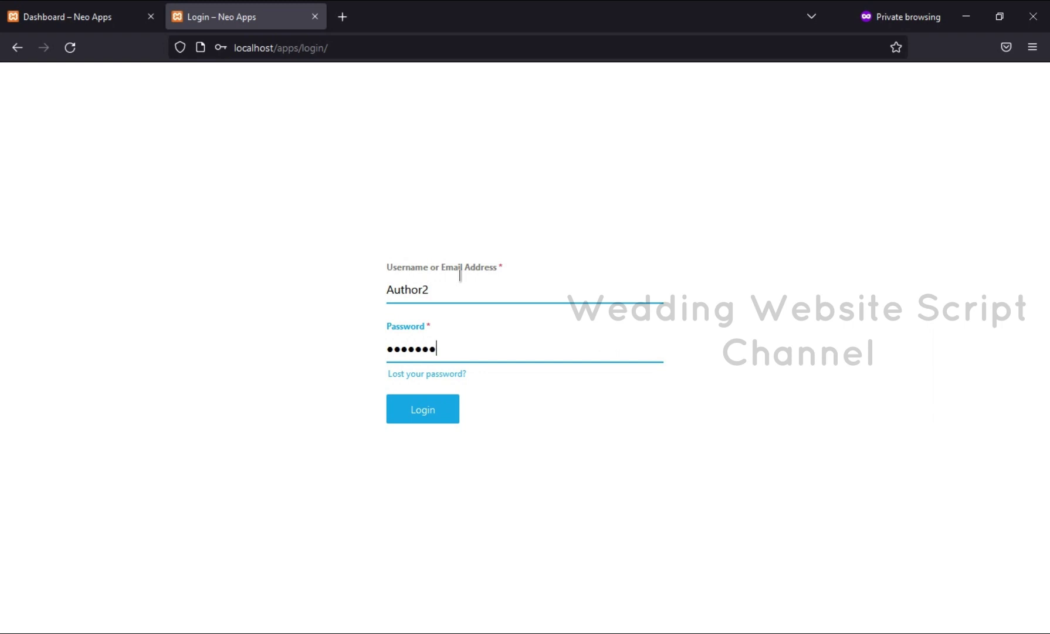
Step: Log in to the client site with the credentials already filled in
{"action": "key", "text": "Return"}
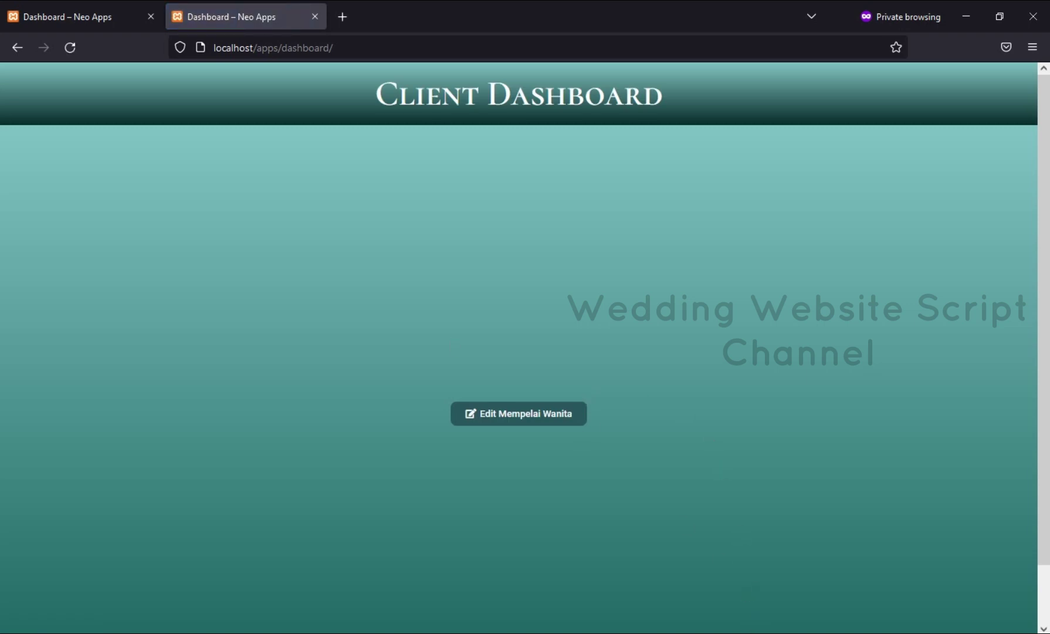
{"action": "left_click", "coordinate": [599, 290]}
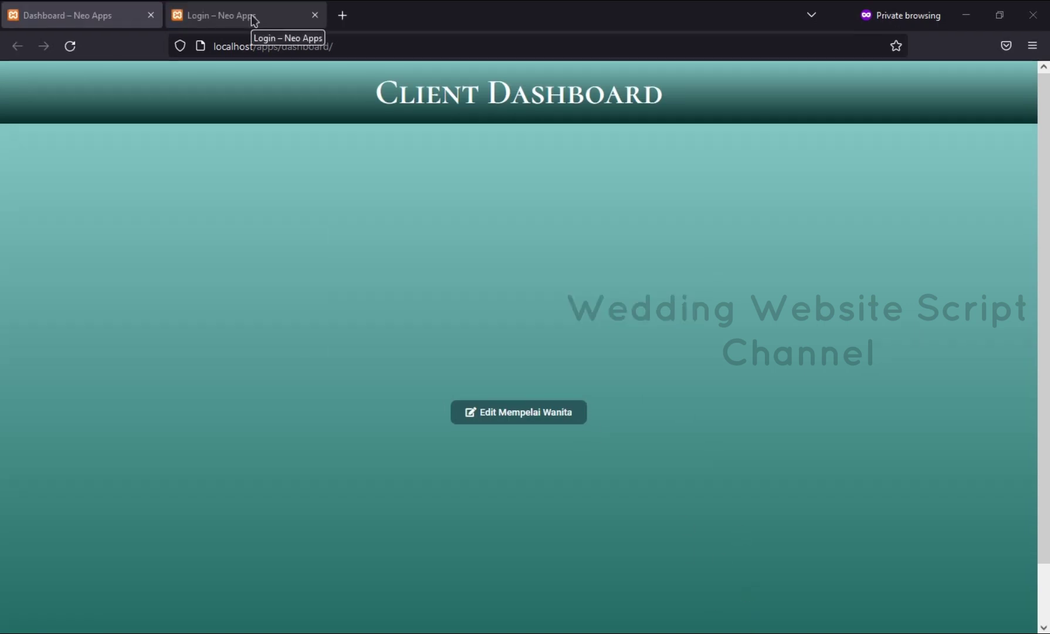
Step: Compare the site's front-end login page with the Client Dashboard page
{"action": "left_click", "coordinate": [254, 19]}
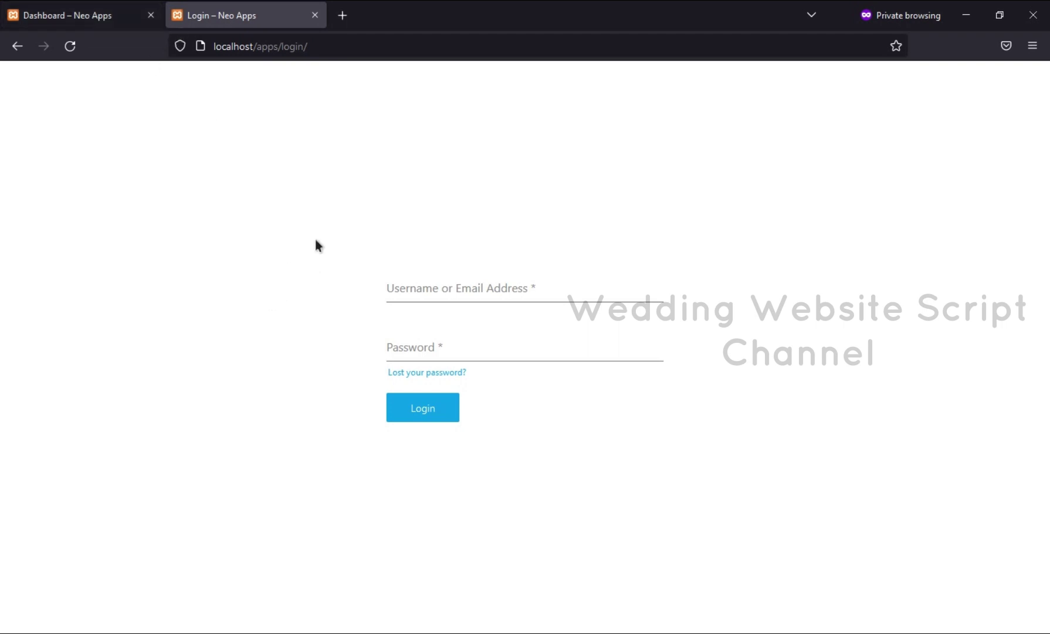
{"action": "left_click_drag", "start_coordinate": [316, 240], "coordinate": [710, 469]}
{"action": "left_click", "coordinate": [648, 437]}
{"action": "left_click", "coordinate": [77, 14]}
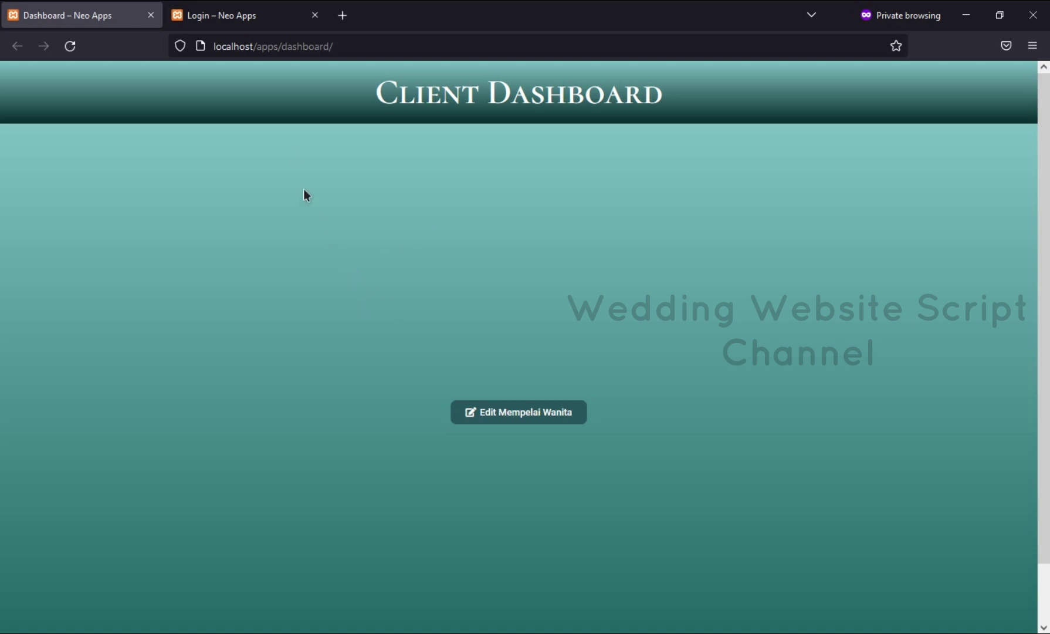
{"action": "left_click", "coordinate": [243, 21]}
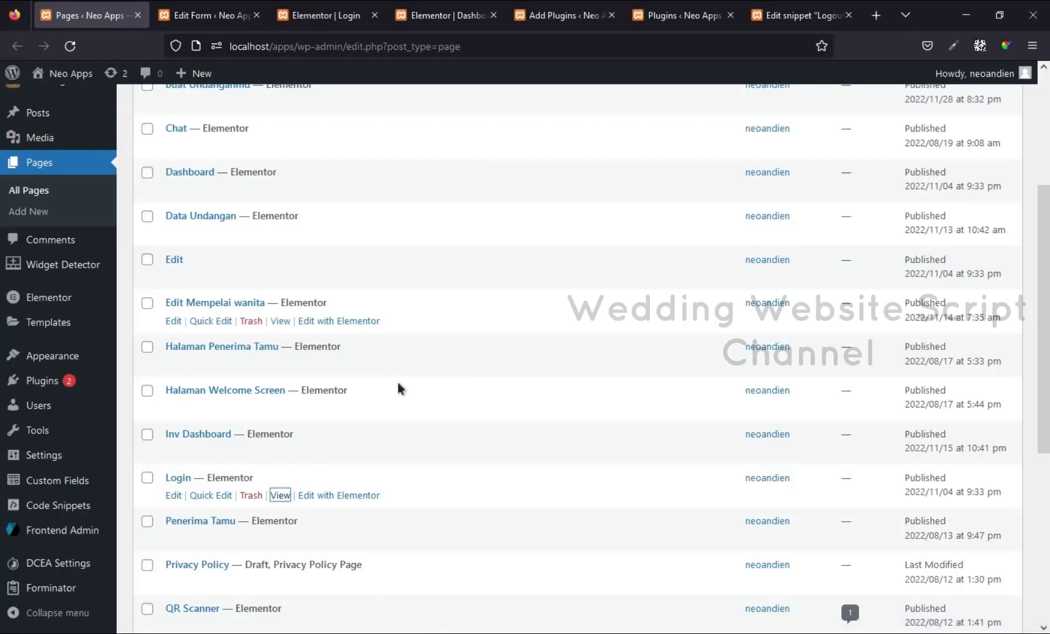
Step: Review the User Login form's after-submission redirect URL in its behavior settings, leaving the settings unchanged
{"action": "left_click", "coordinate": [228, 19]}
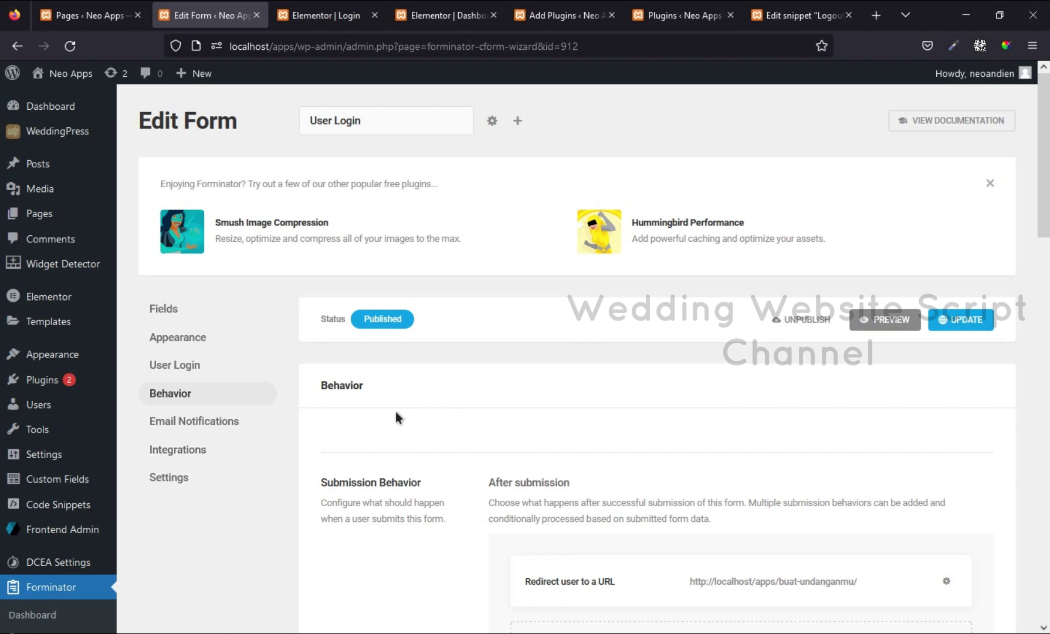
{"action": "scroll", "coordinate": [508, 388], "scroll_direction": "down", "scroll_amount": 2}
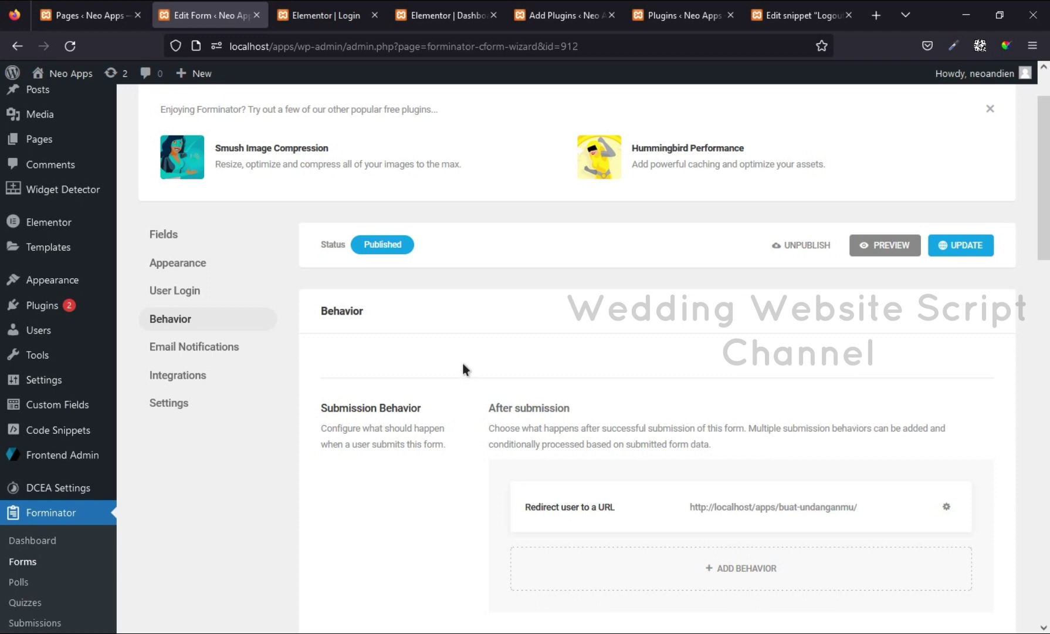
{"action": "scroll", "coordinate": [463, 364], "scroll_direction": "down", "scroll_amount": 2}
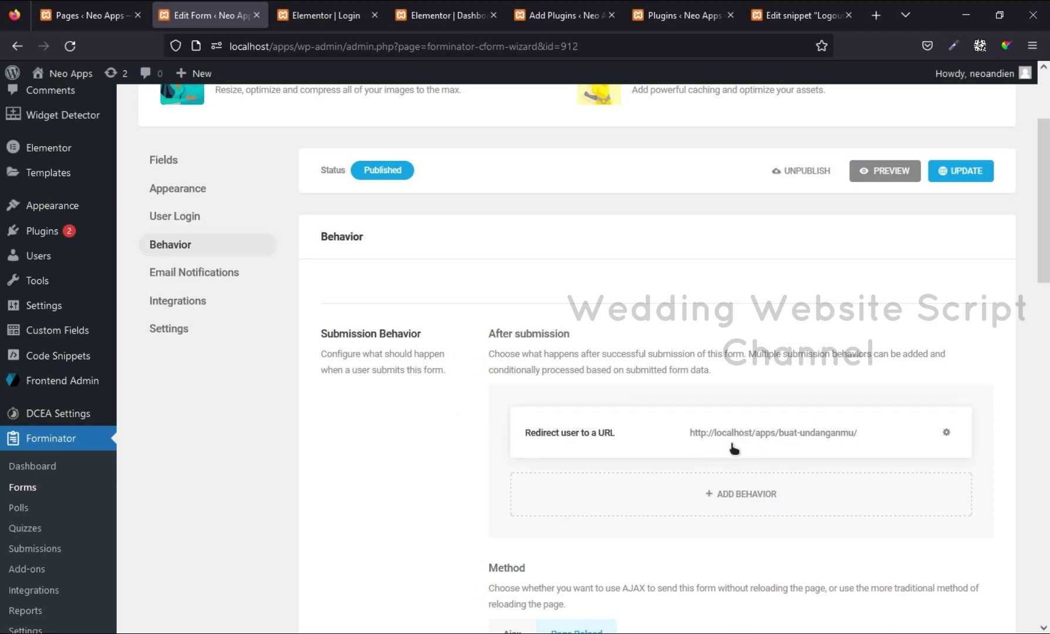
{"action": "left_click", "coordinate": [797, 439]}
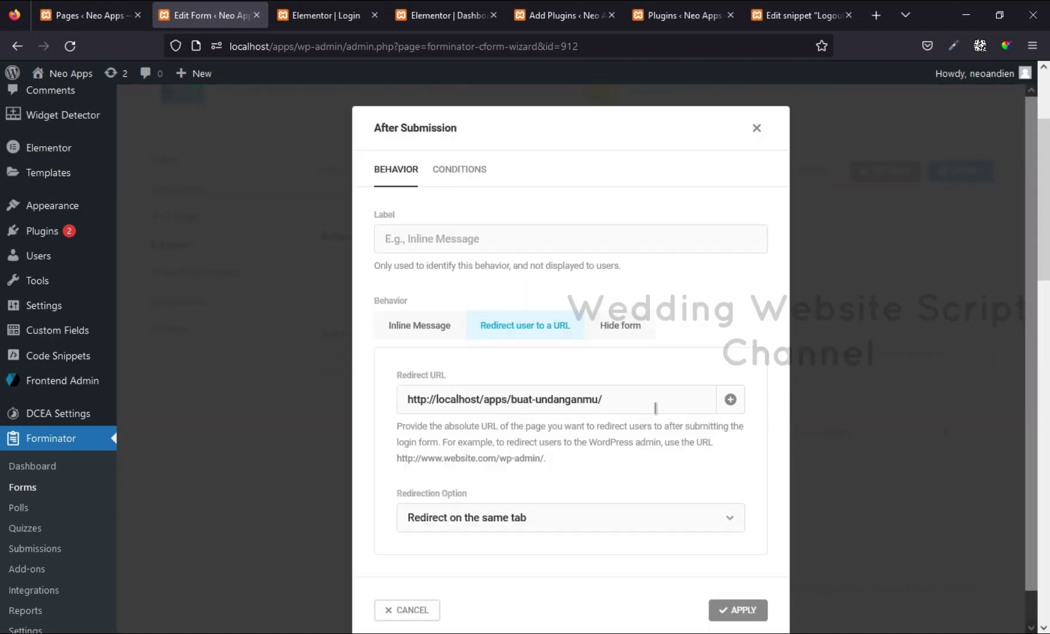
{"action": "triple_click", "coordinate": [464, 400]}
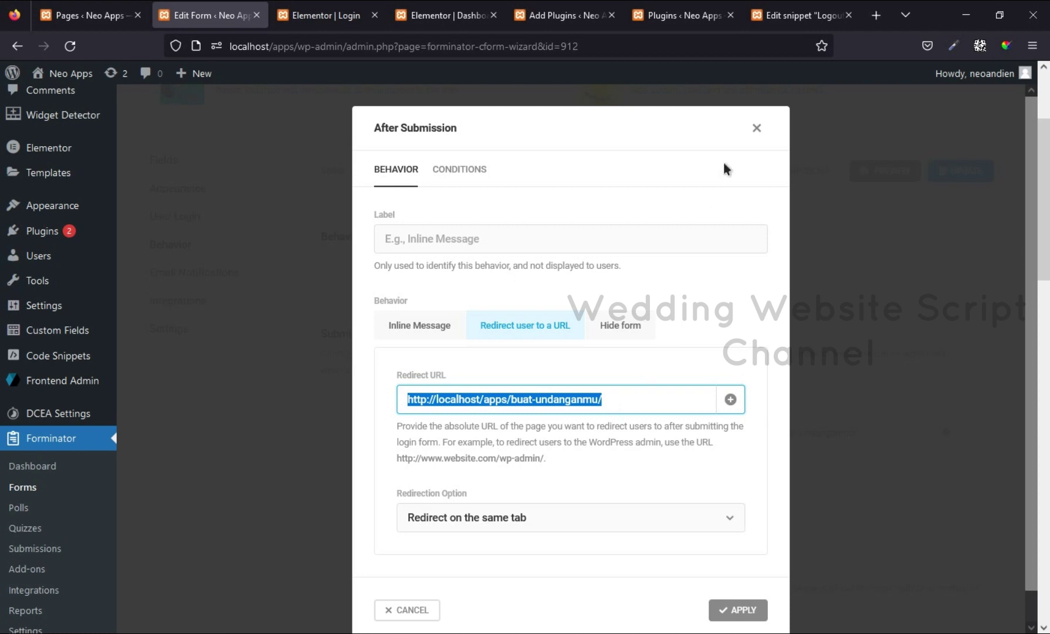
{"action": "left_click", "coordinate": [757, 129]}
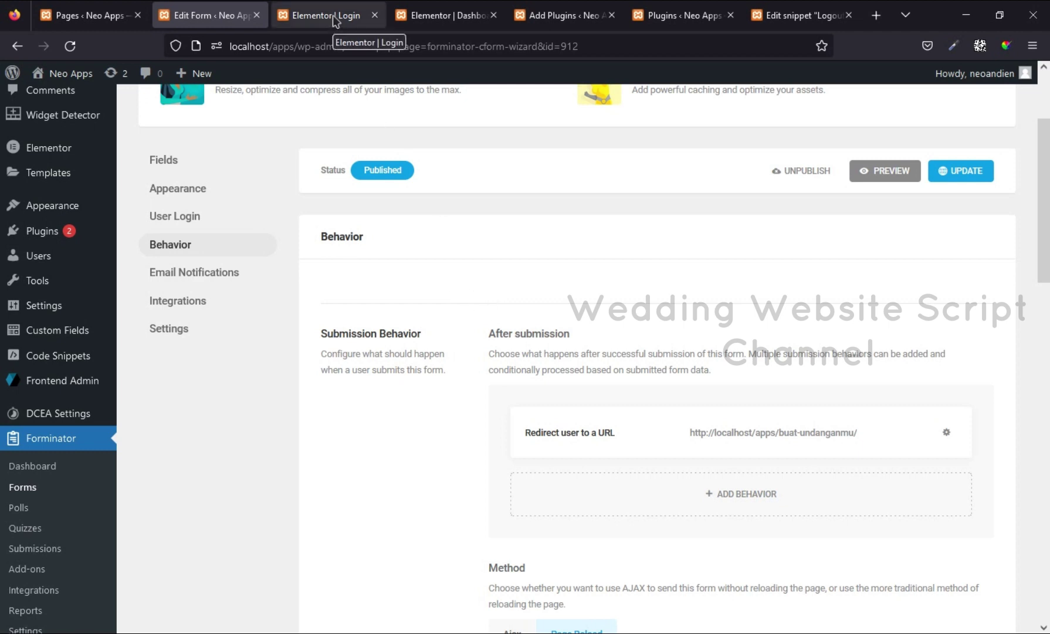
Step: Copy the shortcode of the User Login form for use in the Login page's shortcode widget
{"action": "scroll", "coordinate": [466, 315], "scroll_direction": "up", "scroll_amount": 3}
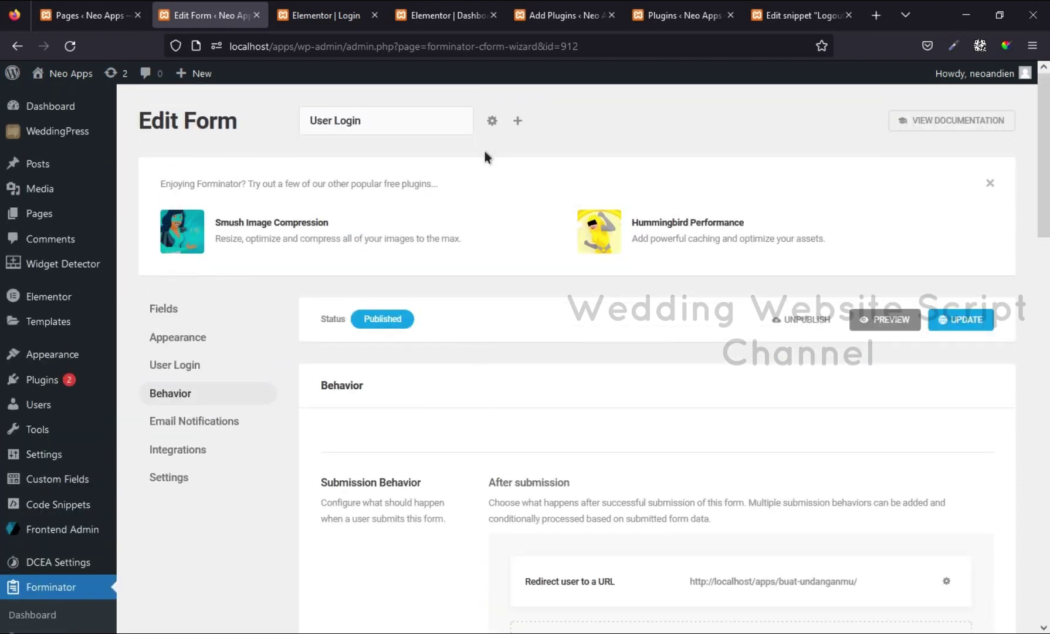
{"action": "left_click", "coordinate": [492, 120]}
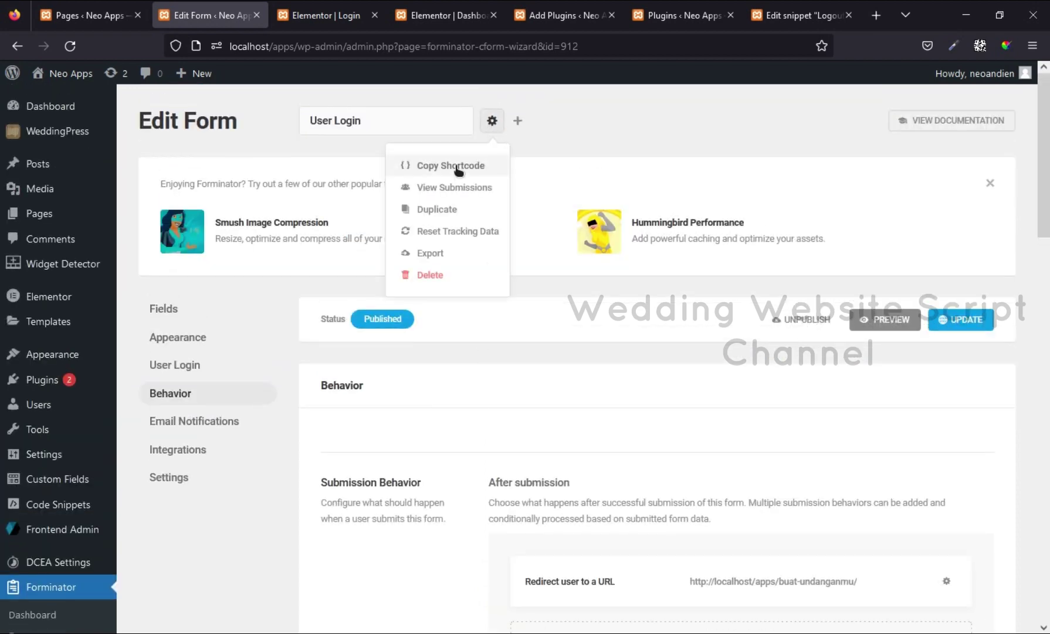
{"action": "left_click", "coordinate": [323, 18]}
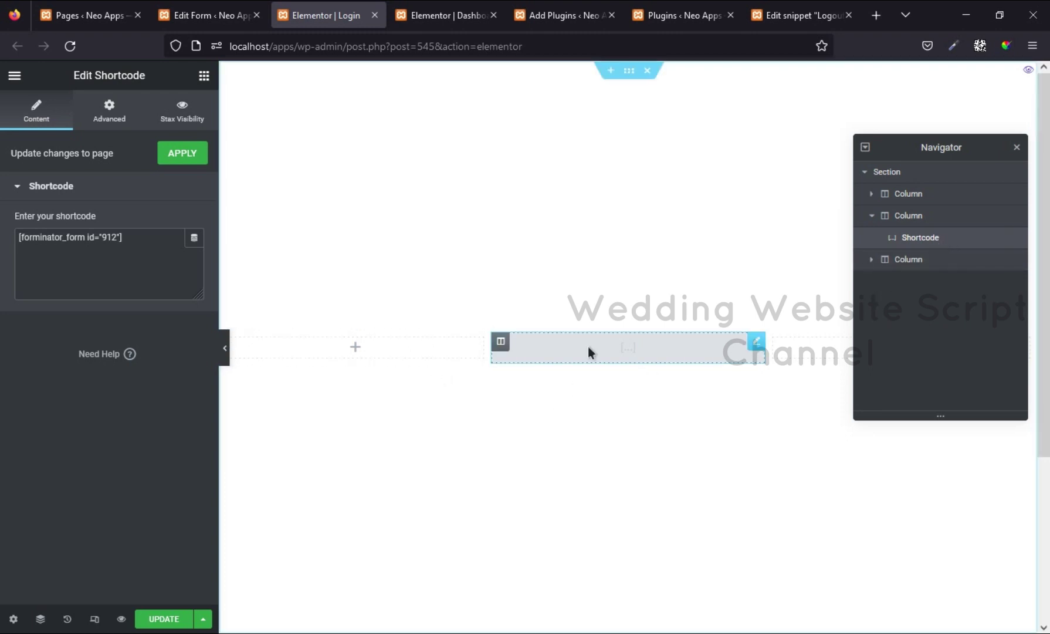
{"action": "left_click_drag", "start_coordinate": [153, 238], "coordinate": [18, 237]}
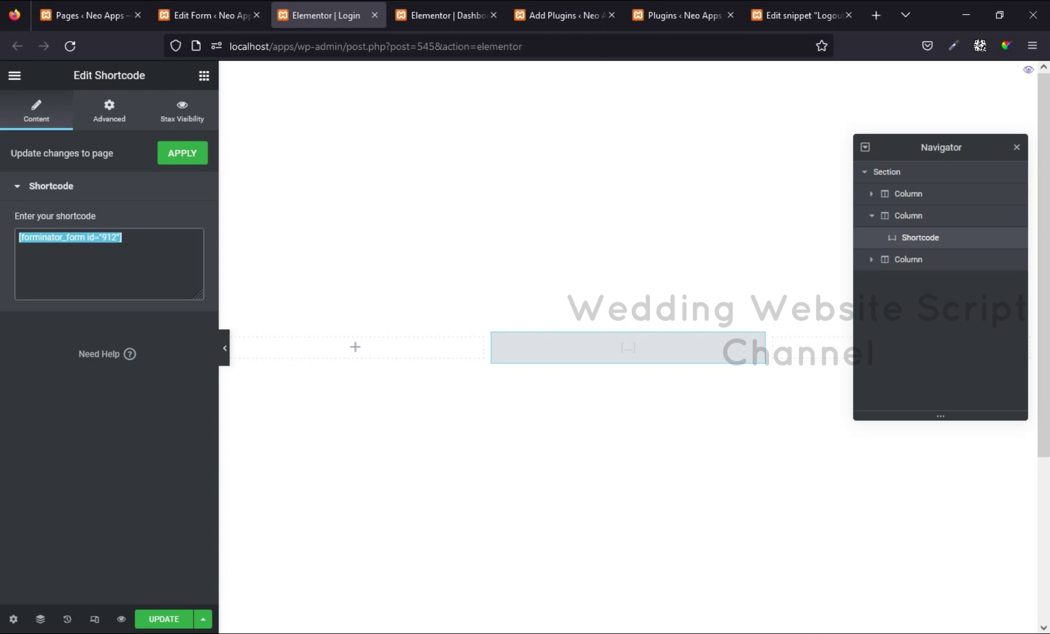
{"action": "left_click", "coordinate": [176, 16]}
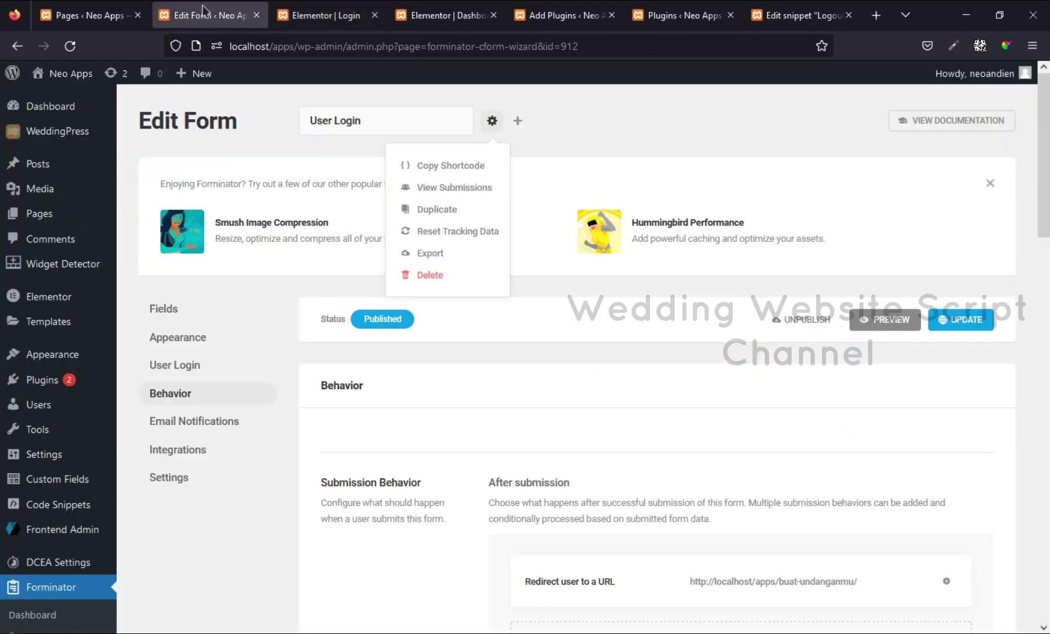
{"action": "left_click", "coordinate": [449, 167]}
Step: Replace the Login page widget's shortcode with the copied [forminator_form id="912"] and update the page
{"action": "left_click", "coordinate": [340, 17]}
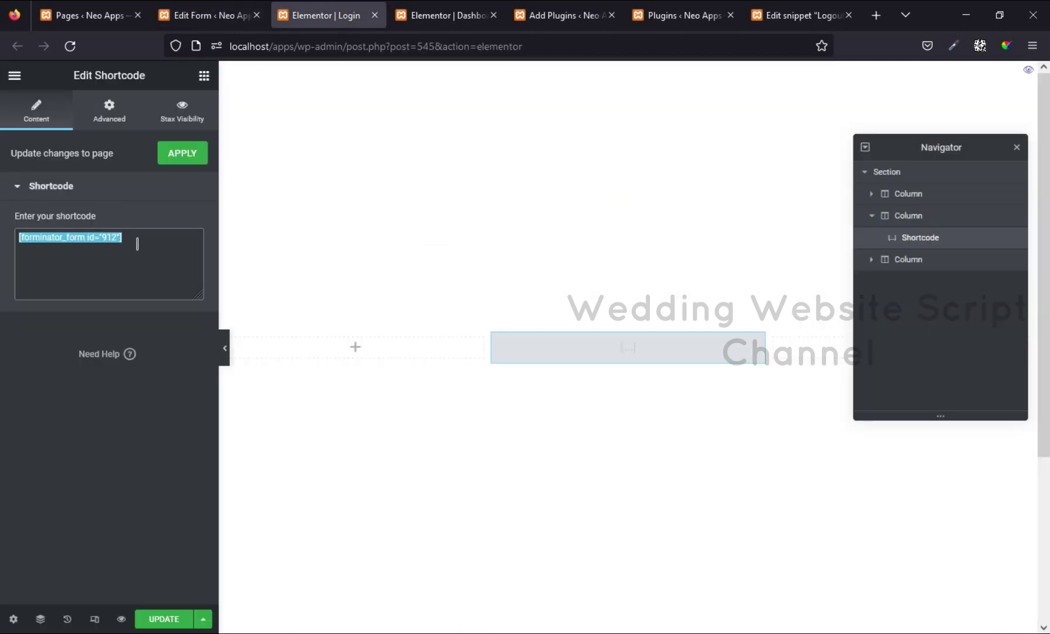
{"action": "right_click", "coordinate": [107, 239]}
{"action": "left_click", "coordinate": [144, 349]}
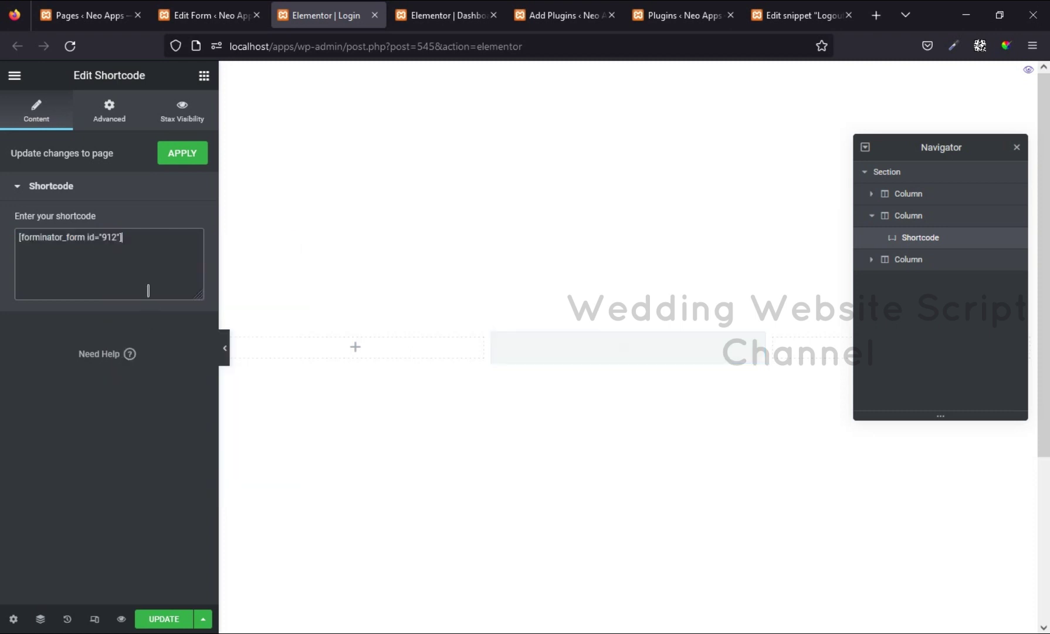
{"action": "left_click", "coordinate": [164, 618]}
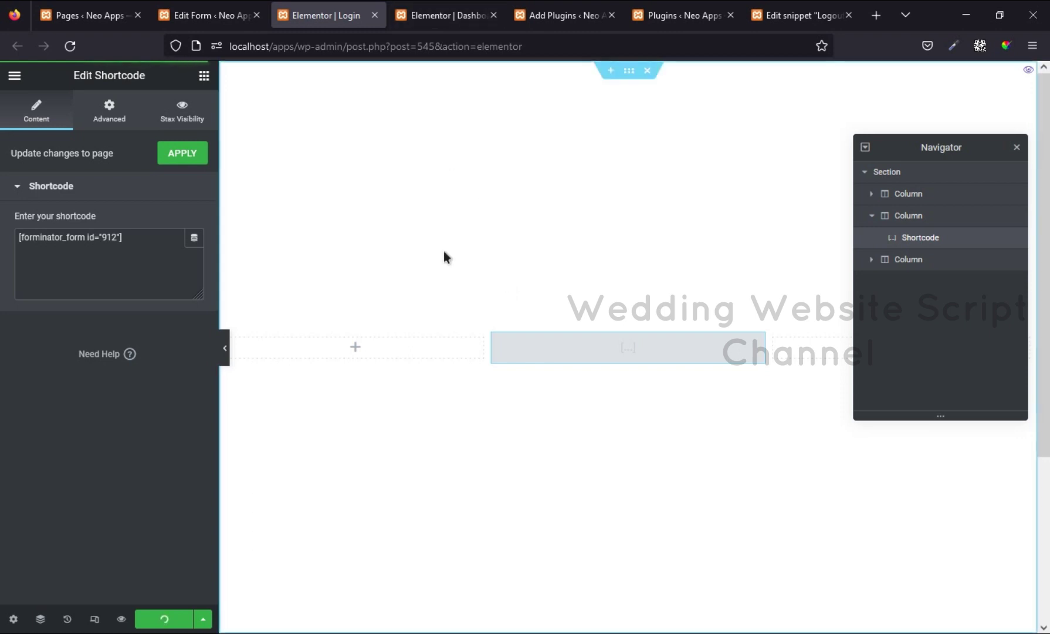
Step: Check the Dashboard page in Elementor and the Visibility Logic for Elementor plugin in the plugin search results
{"action": "left_click", "coordinate": [437, 16]}
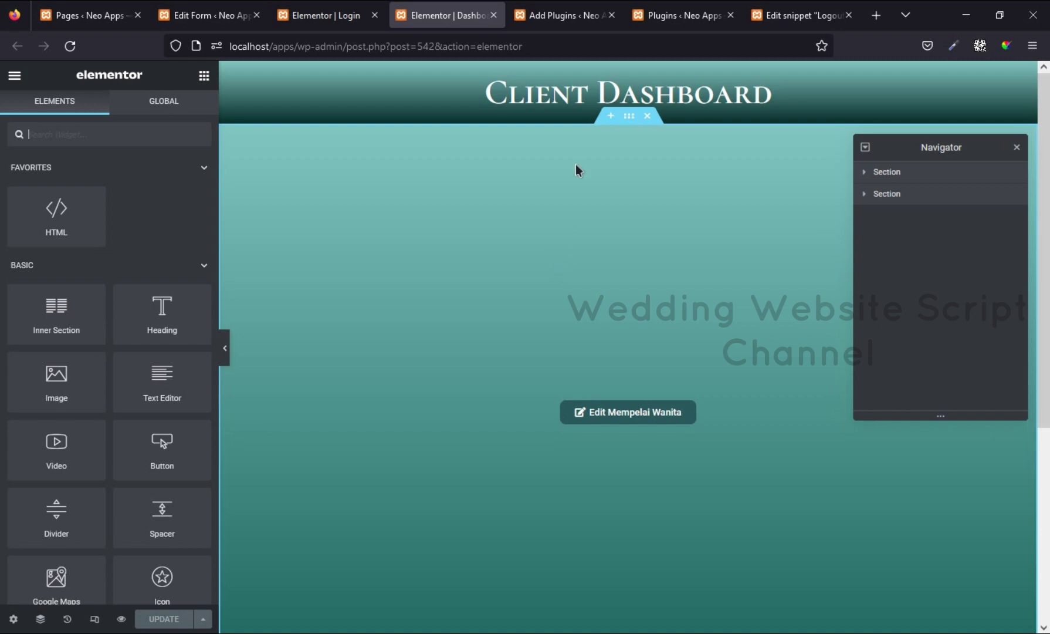
{"action": "left_click", "coordinate": [557, 15]}
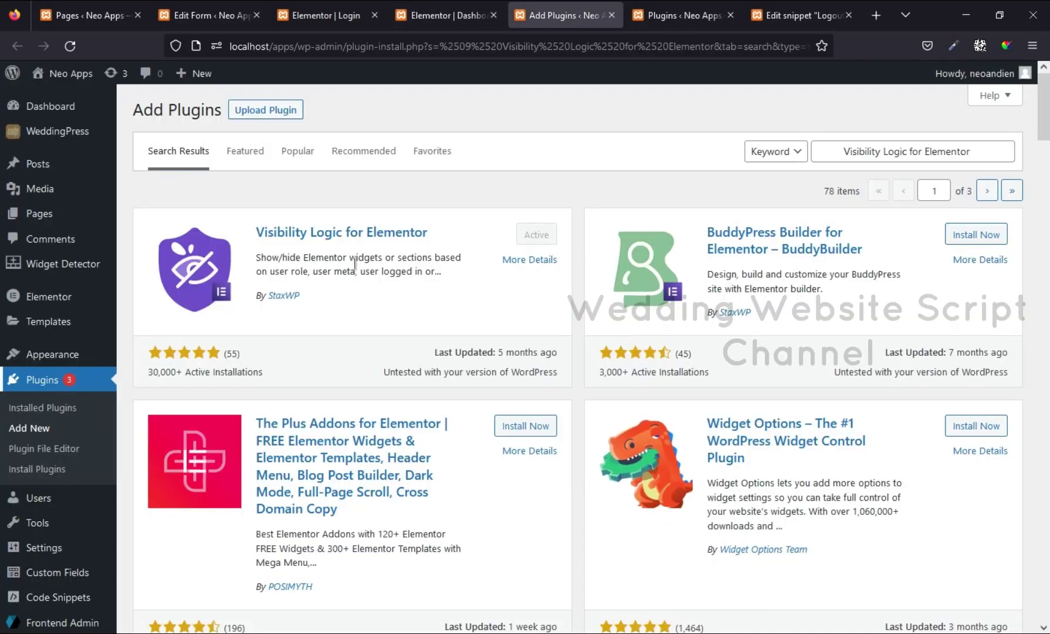
{"action": "left_click_drag", "start_coordinate": [432, 232], "coordinate": [254, 233]}
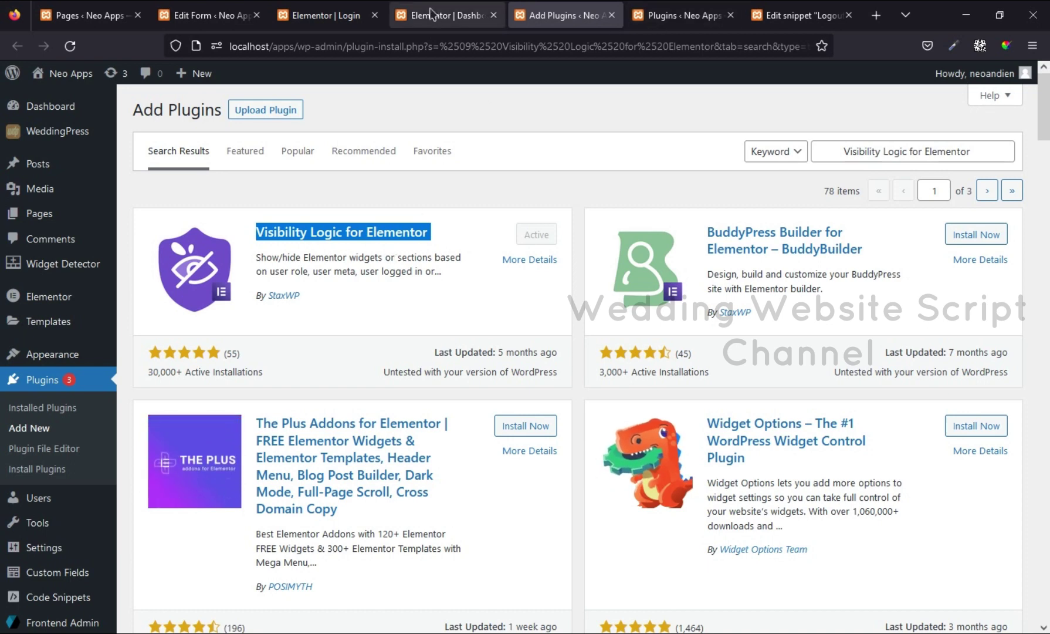
Step: Enable visibility logic for the Dashboard page's header section and set its Show/Hide action to Show
{"action": "left_click", "coordinate": [464, 16]}
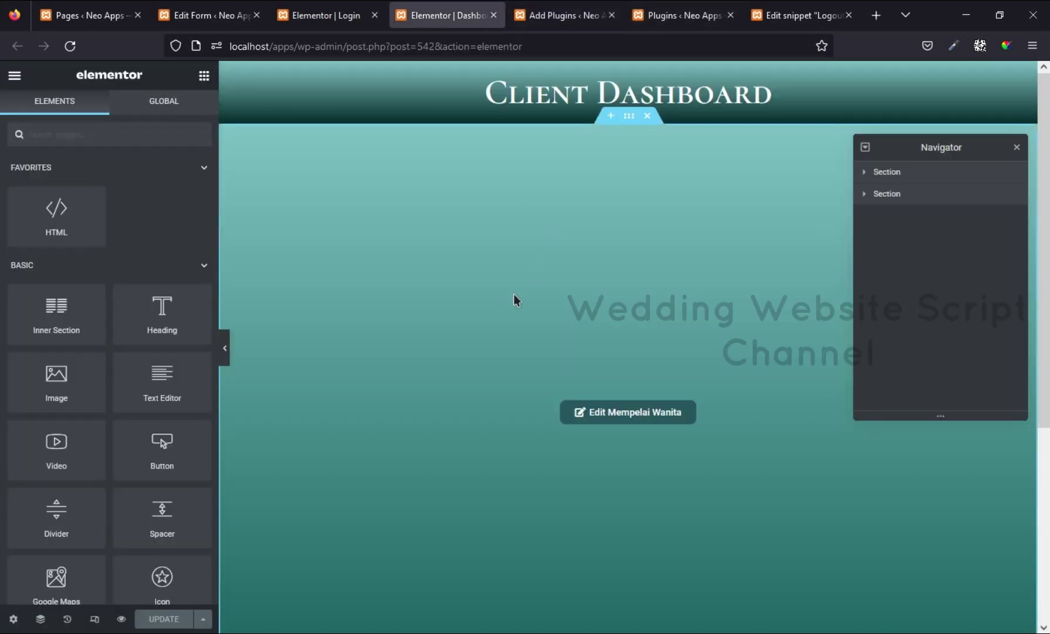
{"action": "left_click", "coordinate": [892, 174]}
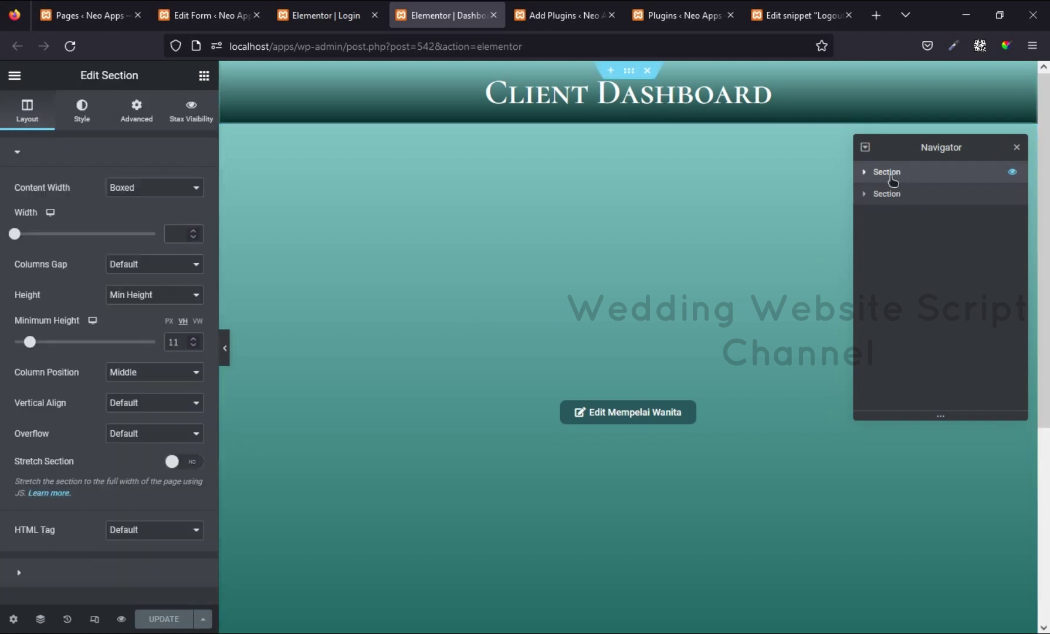
{"action": "left_click", "coordinate": [194, 120]}
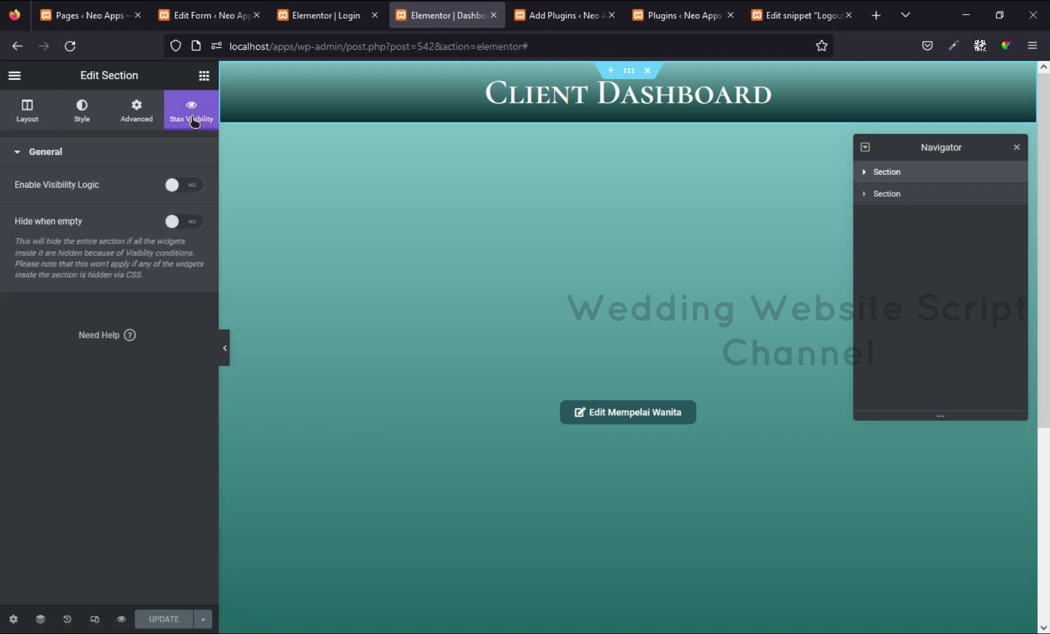
{"action": "left_click", "coordinate": [193, 186]}
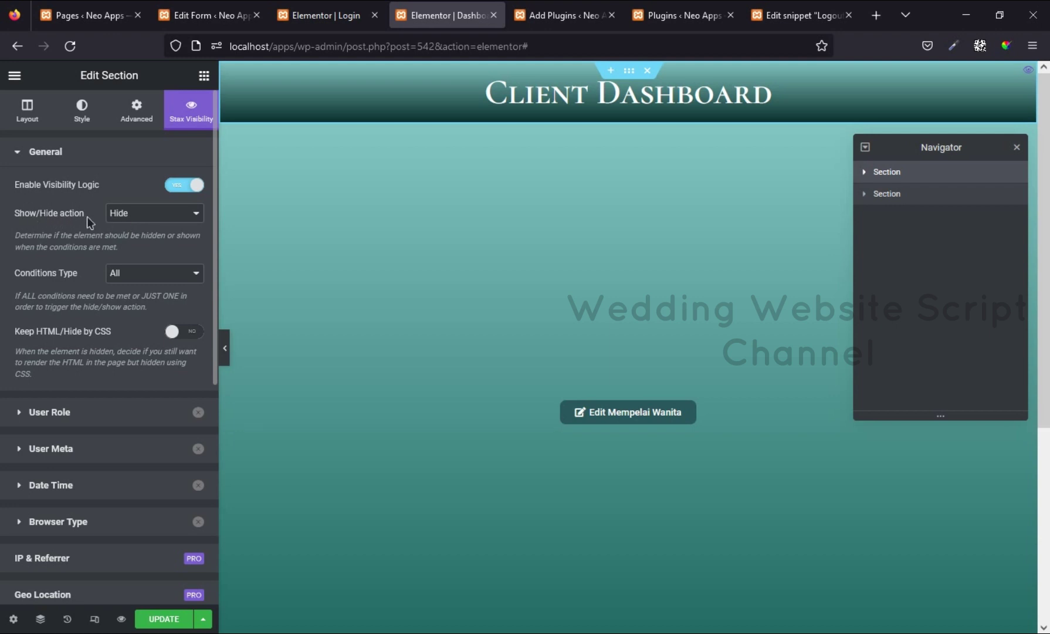
{"action": "left_click", "coordinate": [127, 219]}
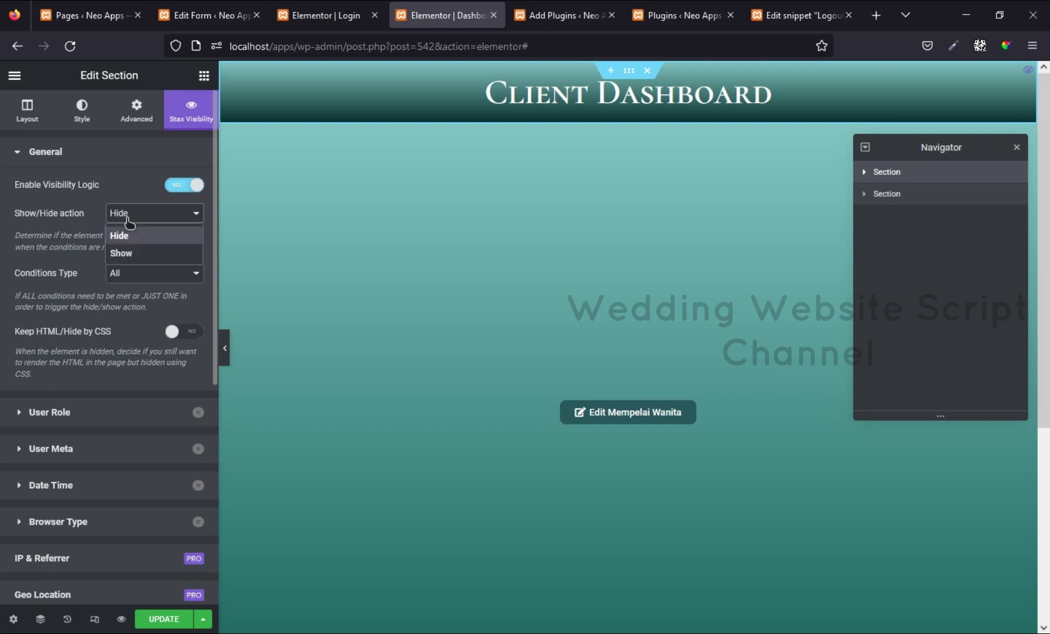
{"action": "left_click", "coordinate": [120, 254]}
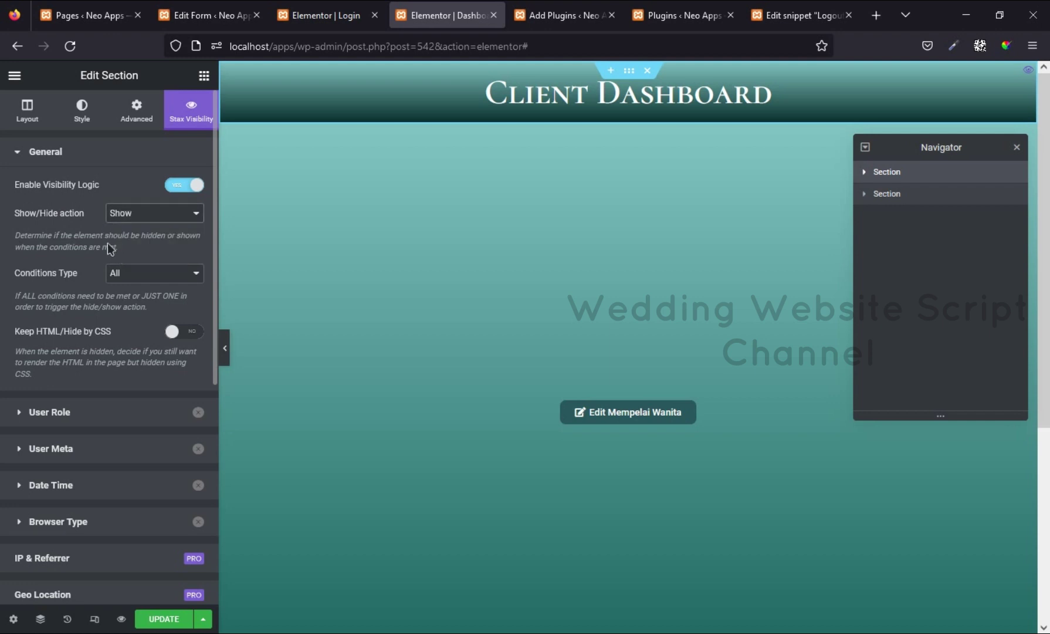
Step: Enable the User Role condition for the header section with the Logged in users role
{"action": "left_click", "coordinate": [27, 413]}
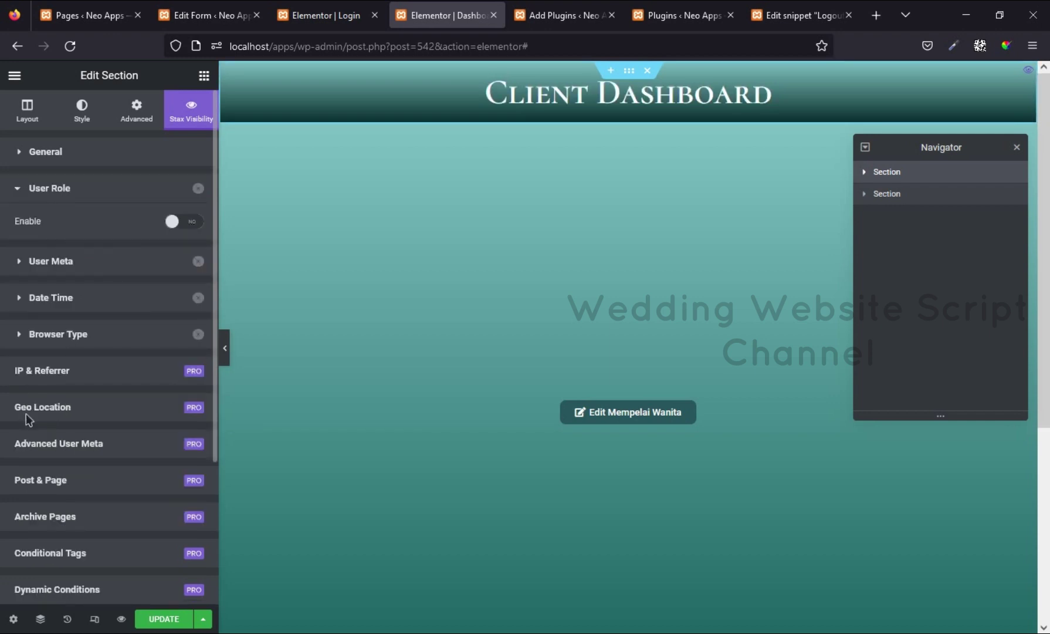
{"action": "left_click", "coordinate": [178, 227]}
{"action": "left_click", "coordinate": [26, 266]}
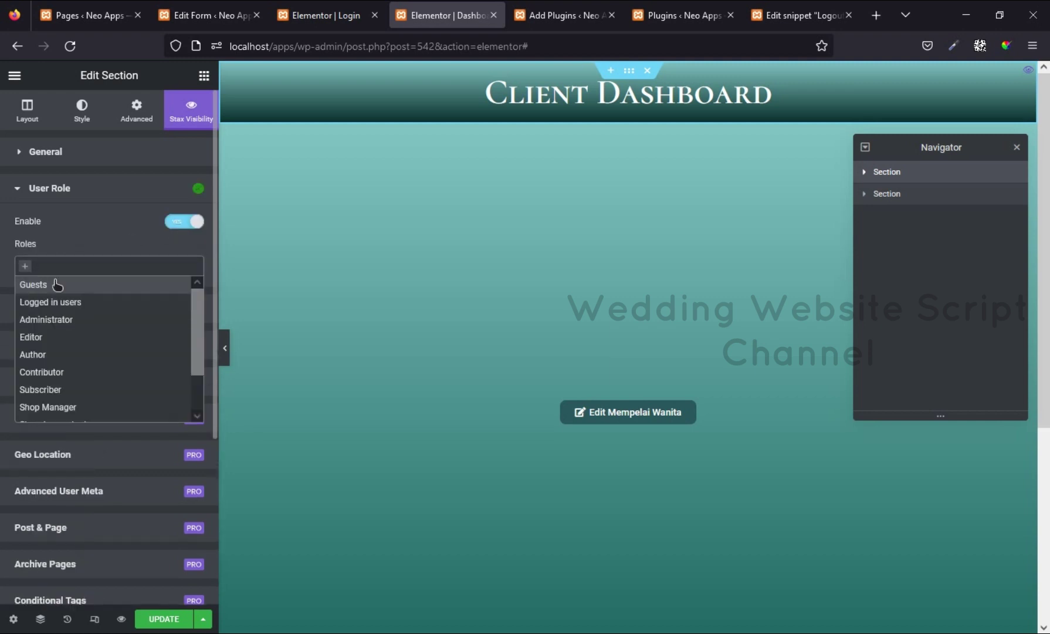
{"action": "left_click", "coordinate": [68, 303]}
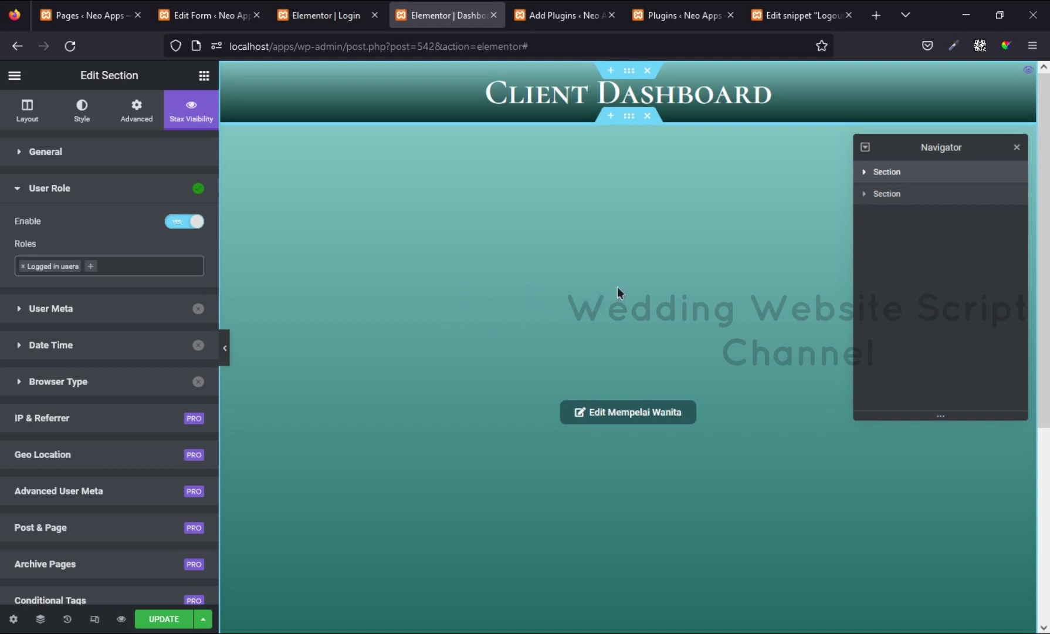
Step: Enable visibility logic for the Dashboard page's second section and set its Show/Hide action to Show
{"action": "left_click", "coordinate": [901, 199]}
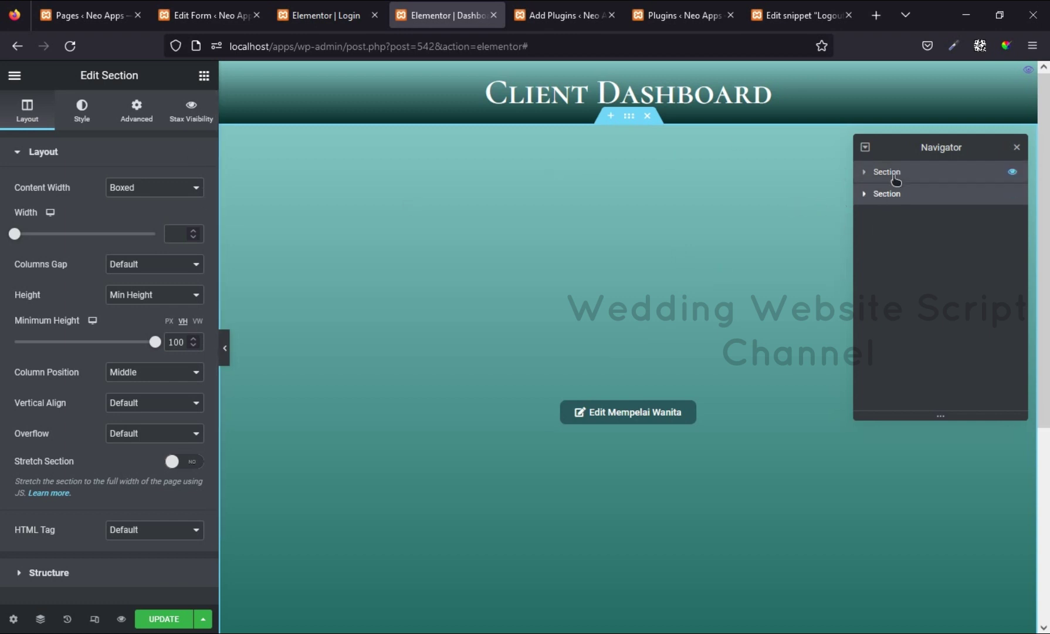
{"action": "left_click", "coordinate": [894, 198]}
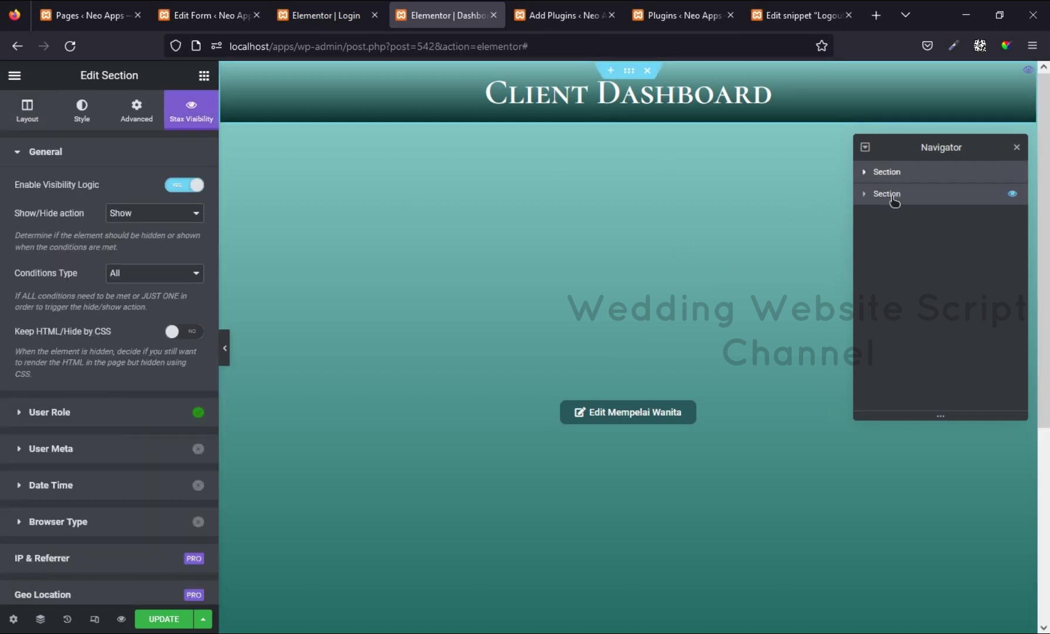
{"action": "left_click", "coordinate": [894, 200]}
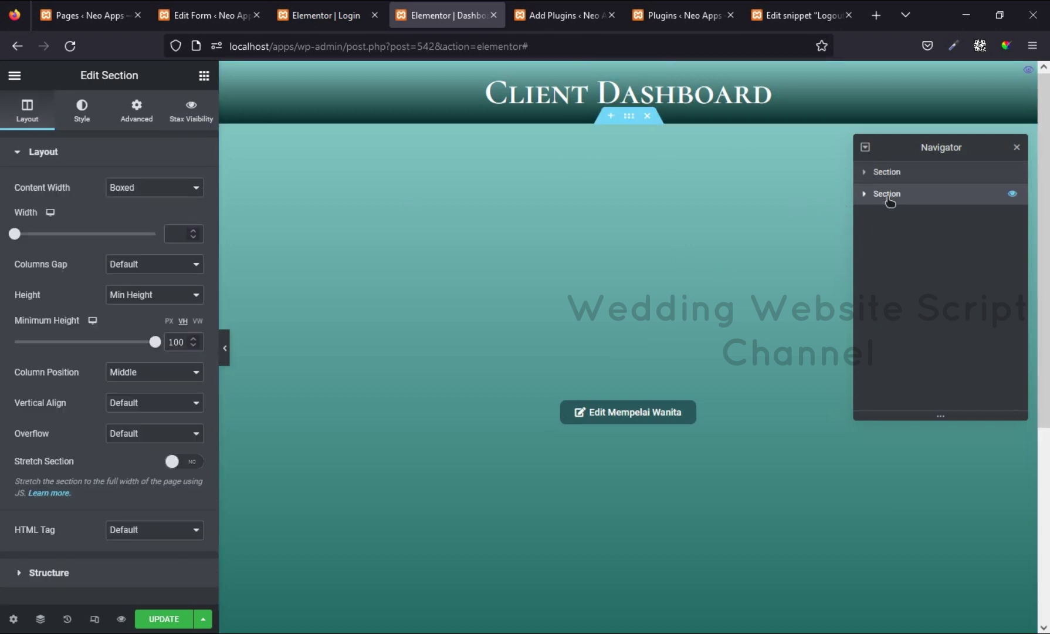
{"action": "left_click", "coordinate": [192, 115]}
{"action": "left_click", "coordinate": [192, 186]}
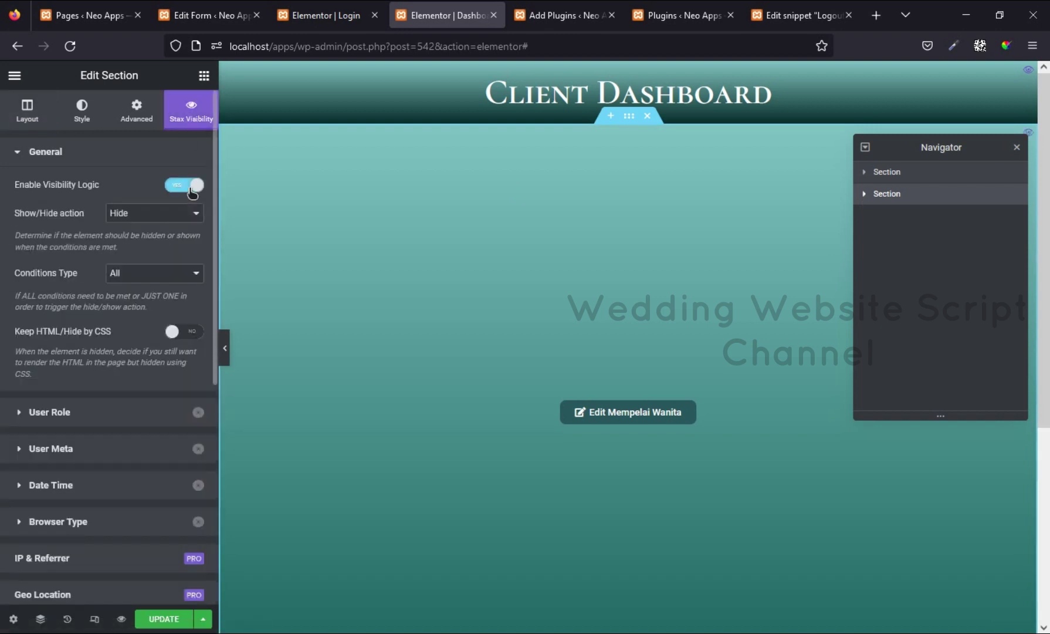
{"action": "left_click", "coordinate": [164, 220]}
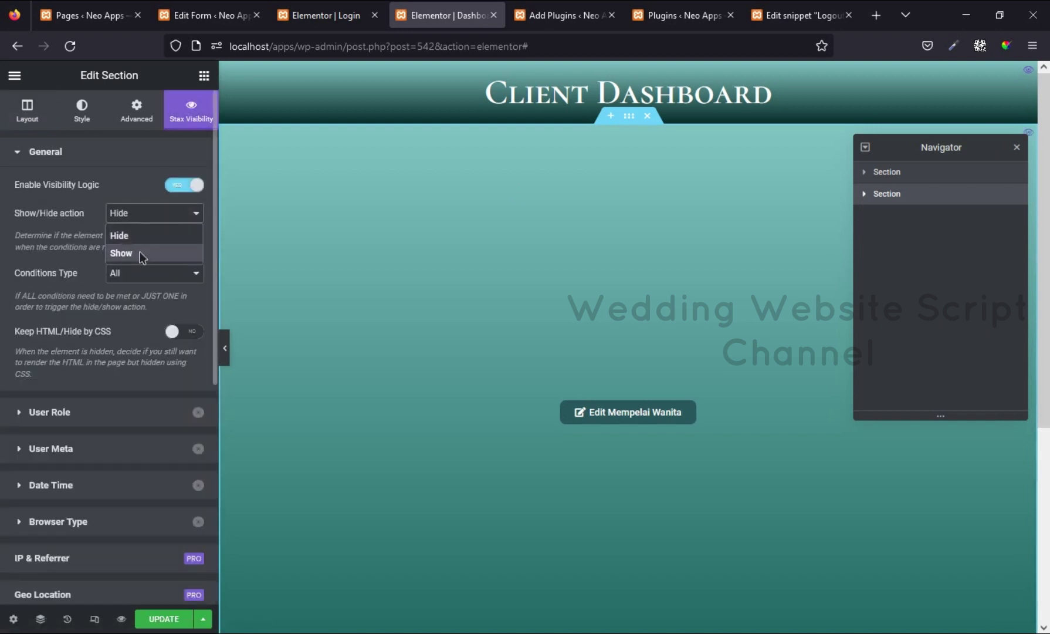
{"action": "left_click", "coordinate": [144, 250]}
Step: Enable the User Role condition for the second section with the Logged in users role
{"action": "left_click", "coordinate": [53, 412]}
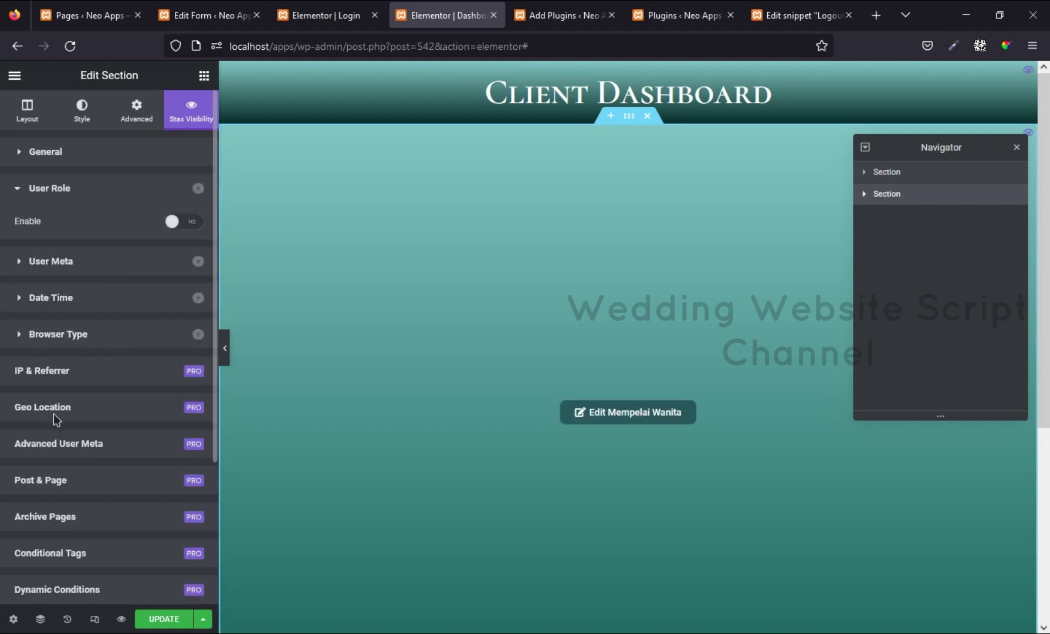
{"action": "left_click", "coordinate": [191, 226]}
{"action": "left_click", "coordinate": [23, 268]}
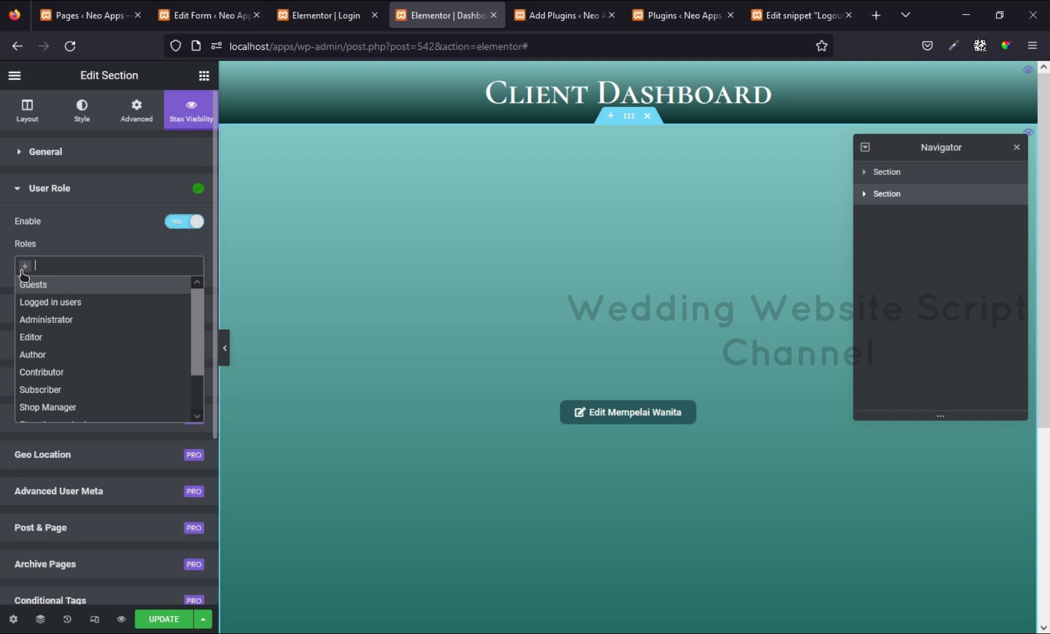
{"action": "left_click", "coordinate": [56, 303]}
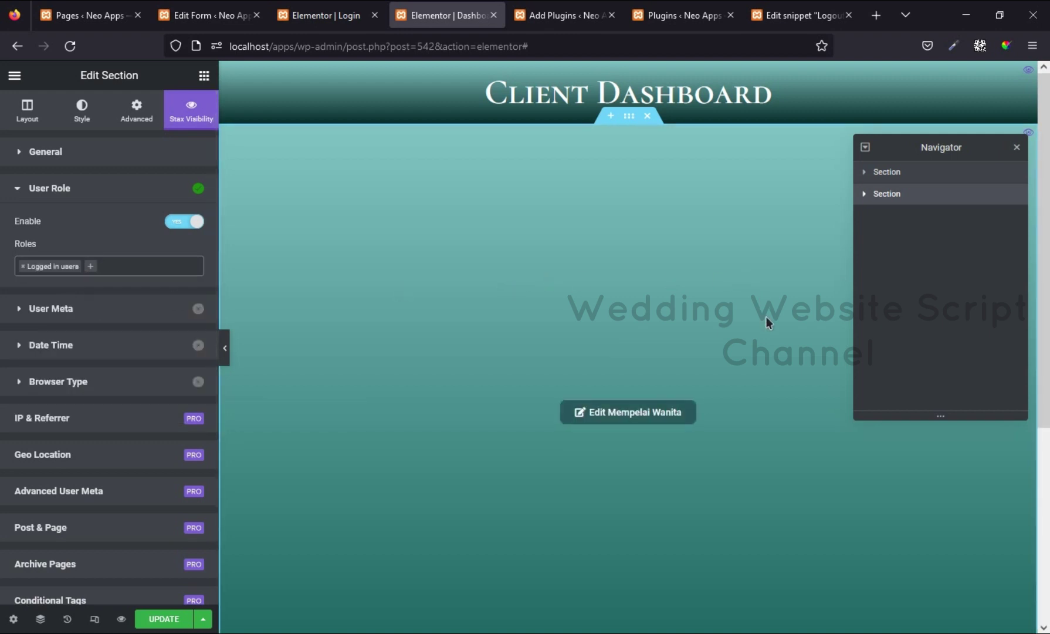
{"action": "scroll", "coordinate": [766, 321], "scroll_direction": "down", "scroll_amount": 5}
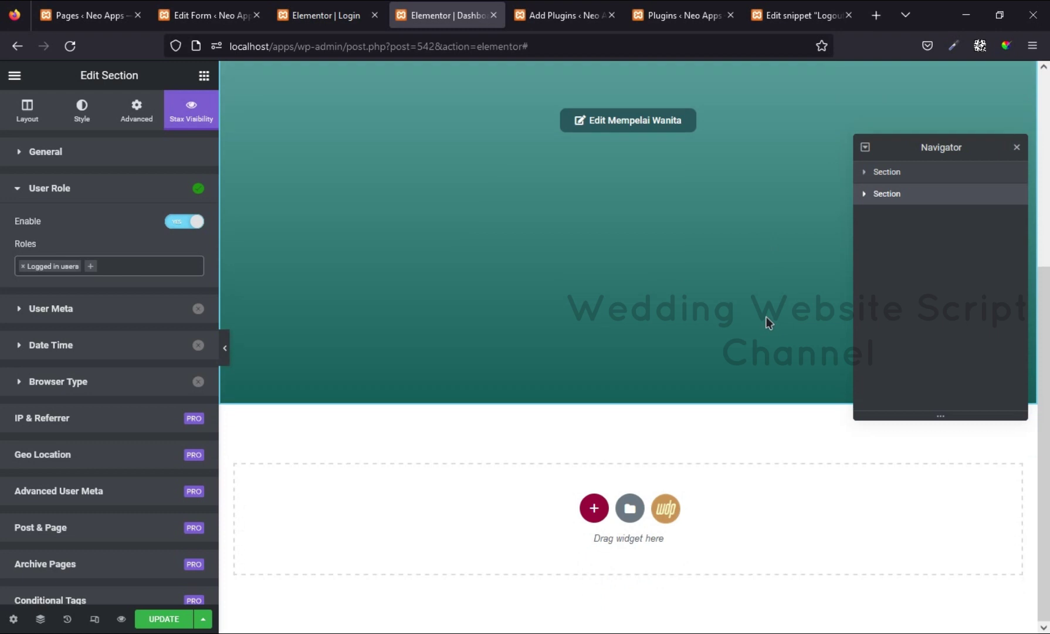
{"action": "left_click", "coordinate": [590, 508]}
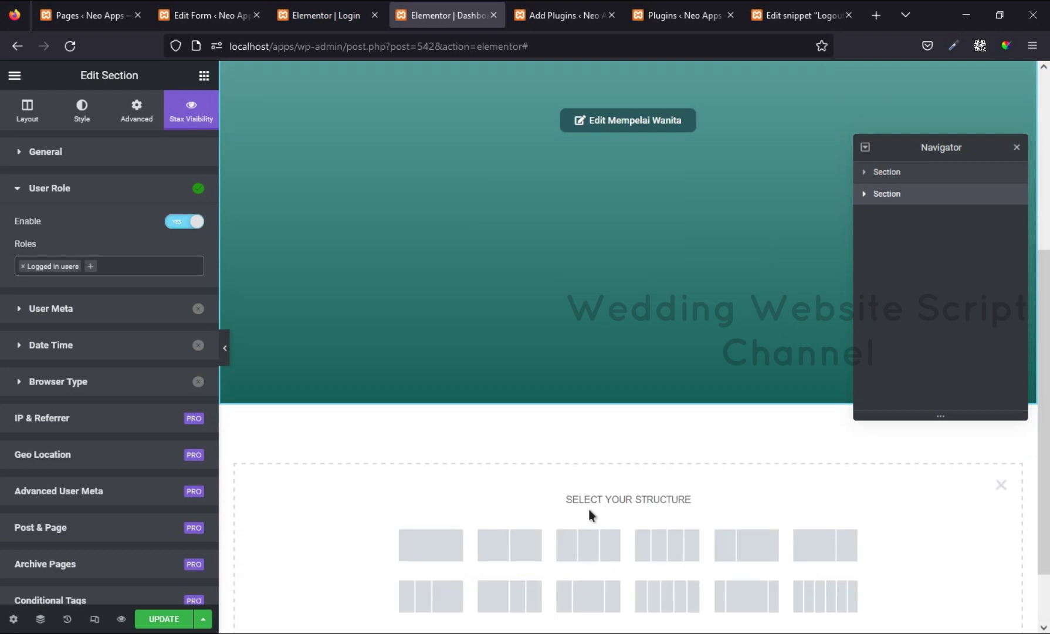
{"action": "left_click", "coordinate": [432, 548]}
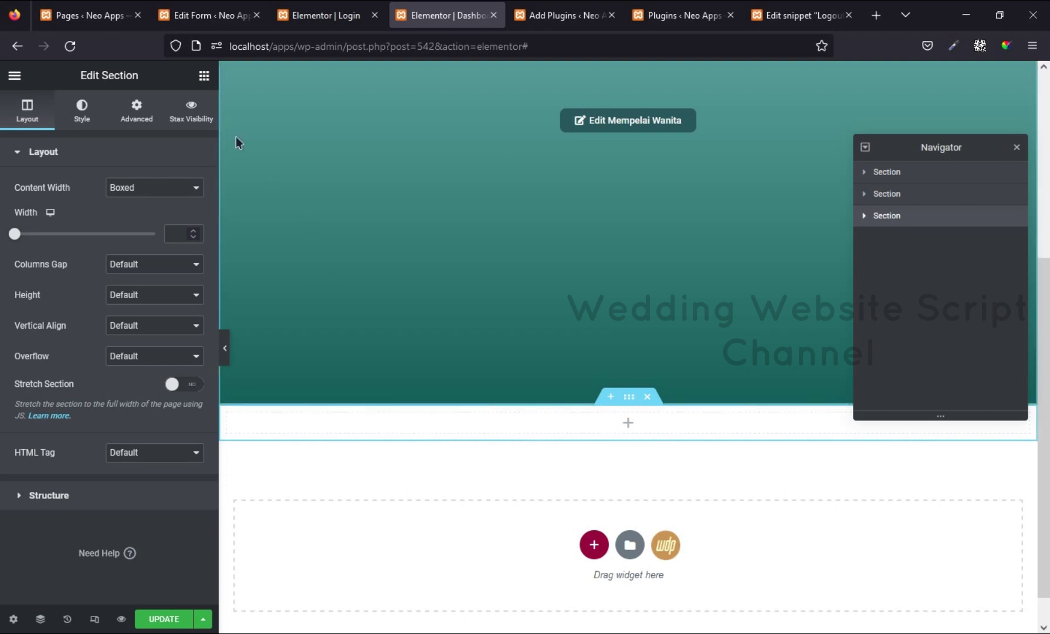
{"action": "left_click", "coordinate": [204, 78]}
{"action": "left_click_drag", "start_coordinate": [176, 320], "coordinate": [627, 421]}
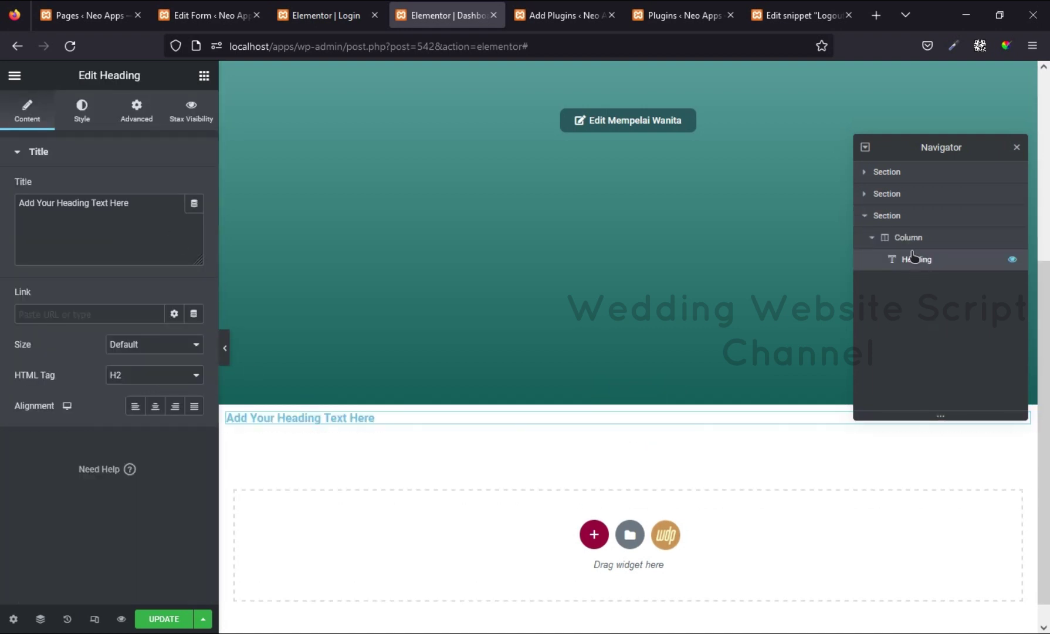
{"action": "right_click", "coordinate": [914, 370]}
{"action": "left_click", "coordinate": [925, 397]}
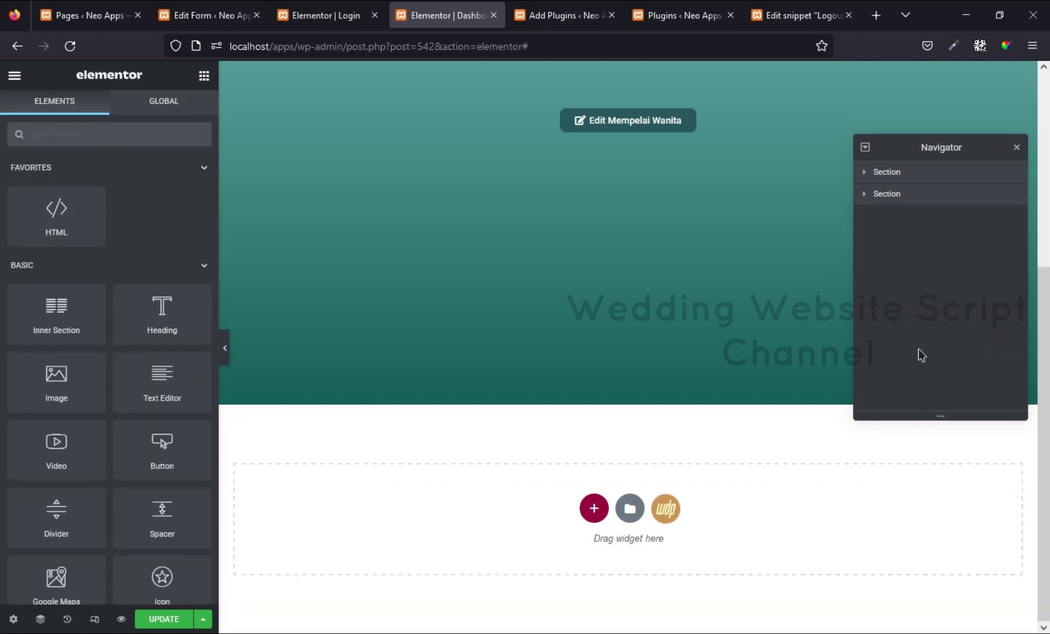
Step: Update the Dashboard page to save the visibility settings of both sections
{"action": "scroll", "coordinate": [505, 379], "scroll_direction": "up", "scroll_amount": 5}
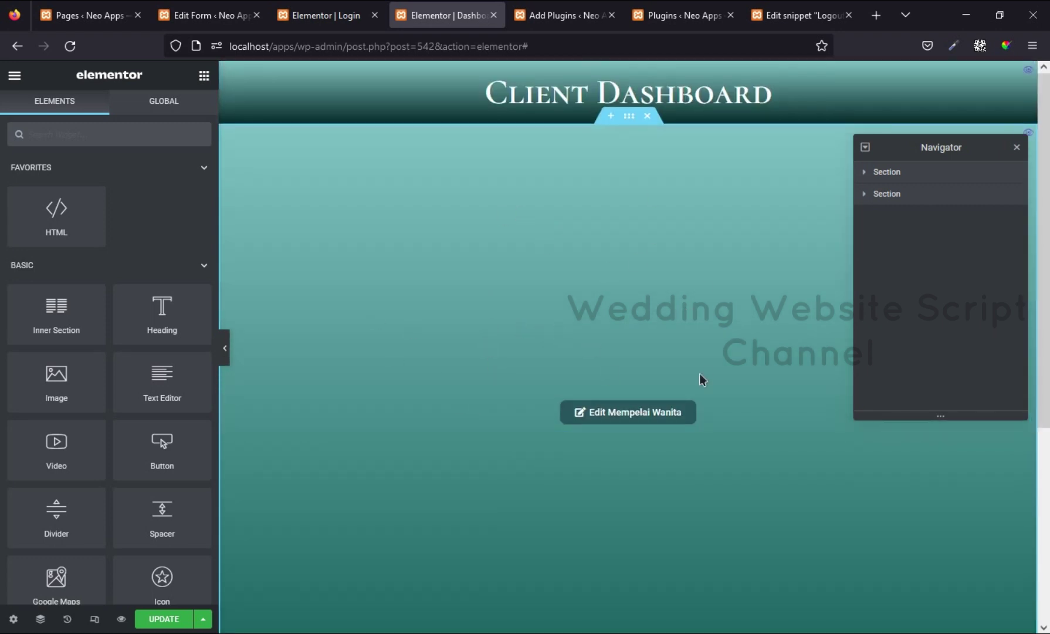
{"action": "left_click", "coordinate": [176, 619]}
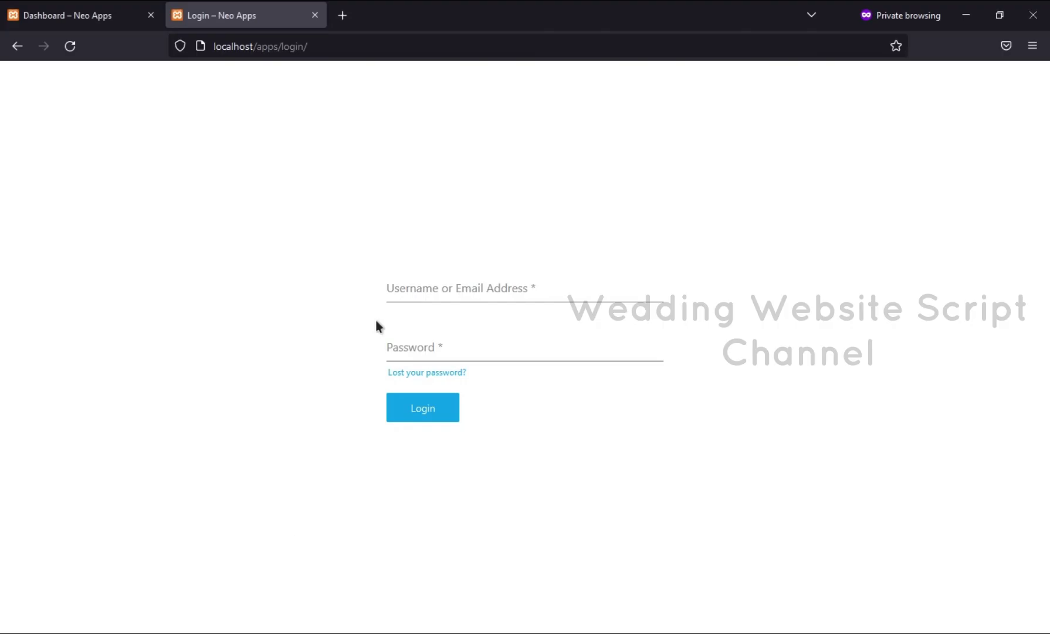
Step: Check the front-end login form's username field in the private browsing window and return to the Dashboard page editor
{"action": "left_click", "coordinate": [491, 287]}
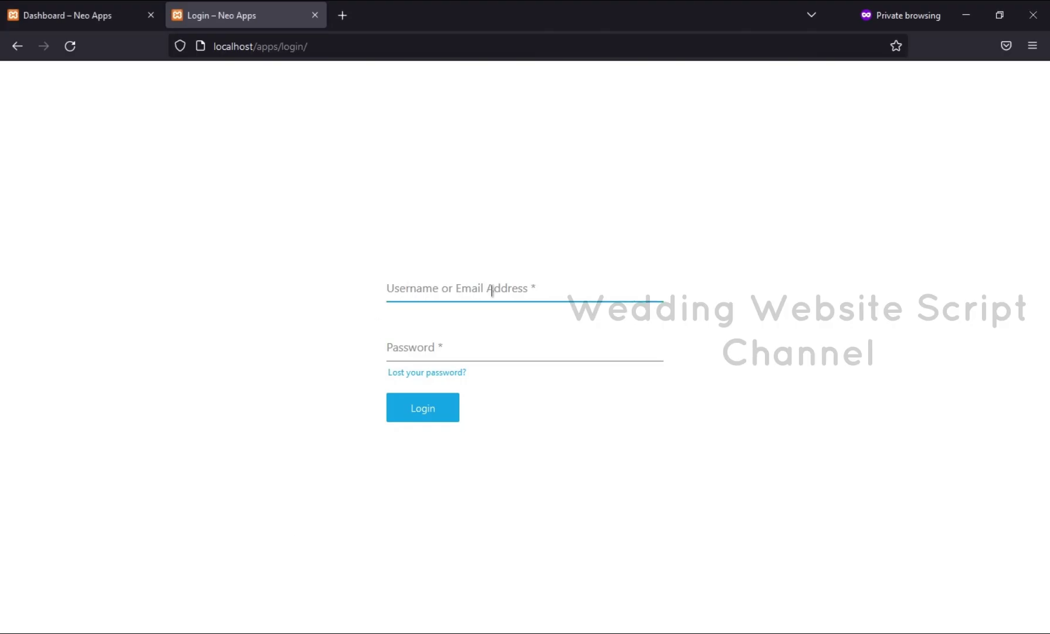
{"action": "left_click", "coordinate": [295, 274]}
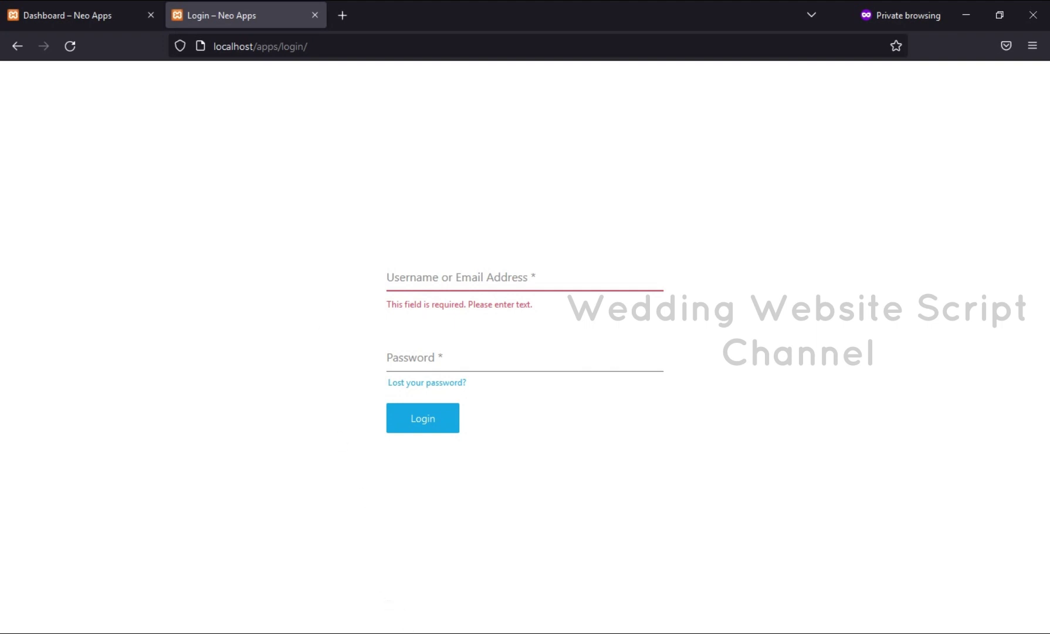
{"action": "left_click", "coordinate": [399, 630]}
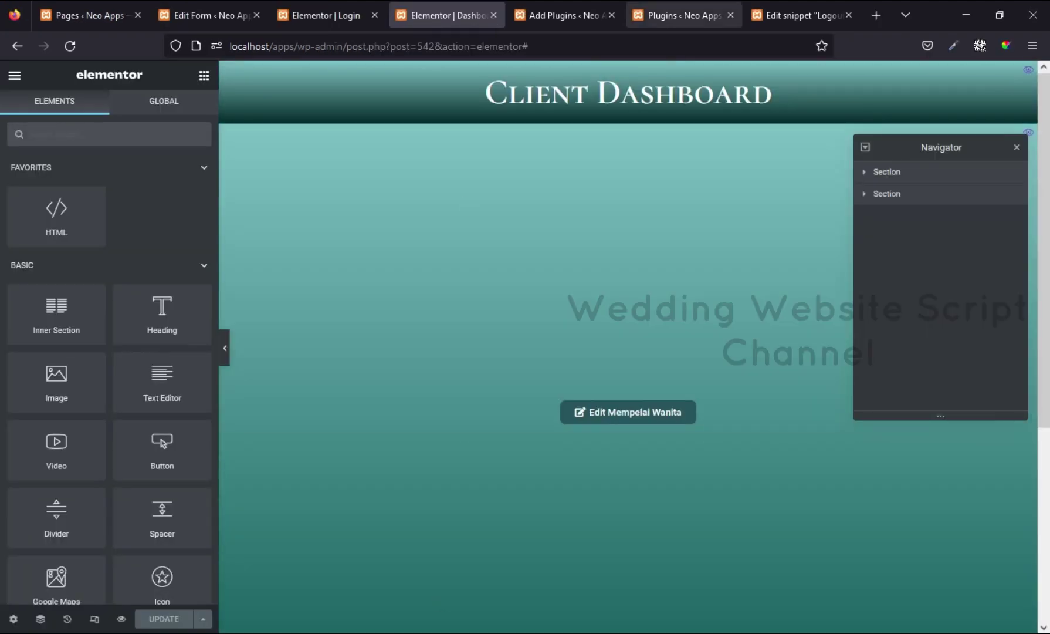
Step: Examine the Must-Use plugins list and the is-user-have-post.php file in the wp-content/mu-plugins folder
{"action": "left_click", "coordinate": [683, 16]}
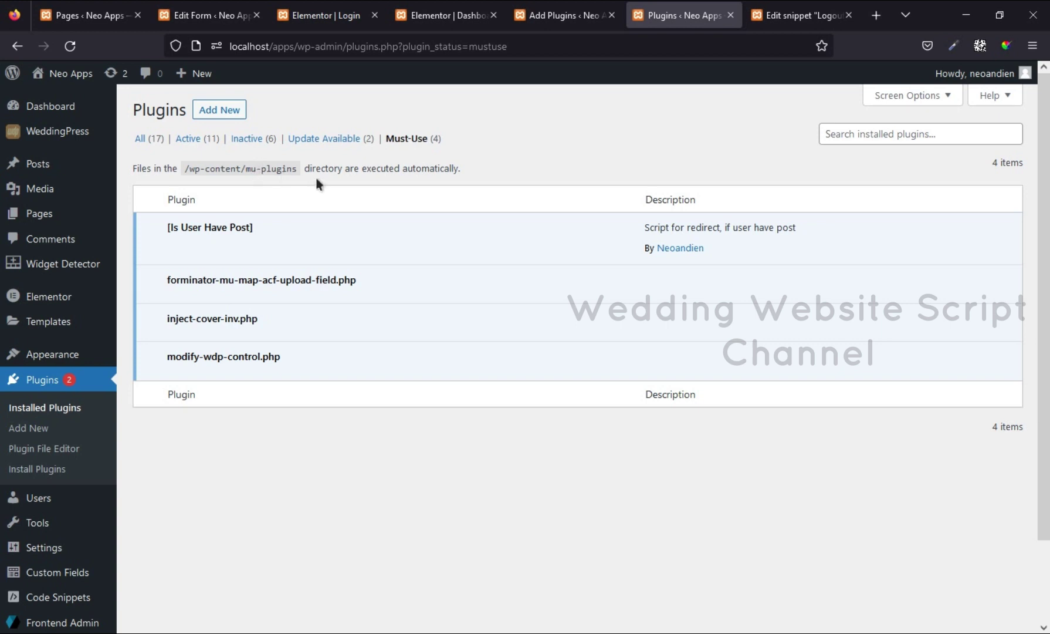
{"action": "left_click_drag", "start_coordinate": [302, 170], "coordinate": [266, 170]}
{"action": "left_click", "coordinate": [304, 156]}
{"action": "left_click_drag", "start_coordinate": [298, 170], "coordinate": [192, 169]}
{"action": "left_click", "coordinate": [271, 199]}
{"action": "key", "text": "alt+Tab"}
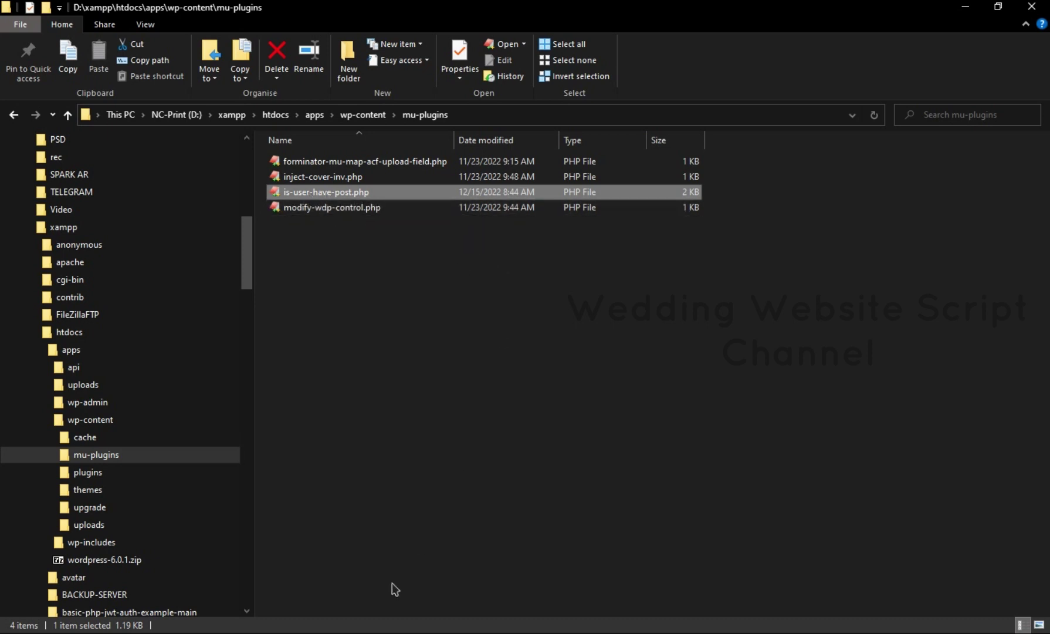
{"action": "key", "text": "alt+Tab"}
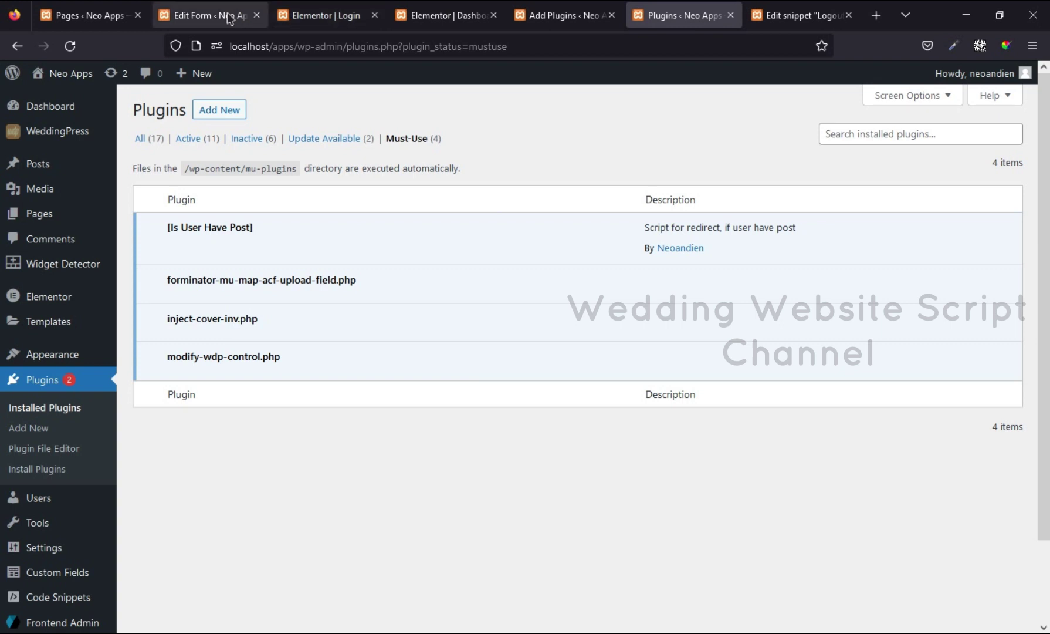
Step: Duplicate the column holding the Client Dashboard heading and set the copy's column width to 15%
{"action": "left_click", "coordinate": [434, 21]}
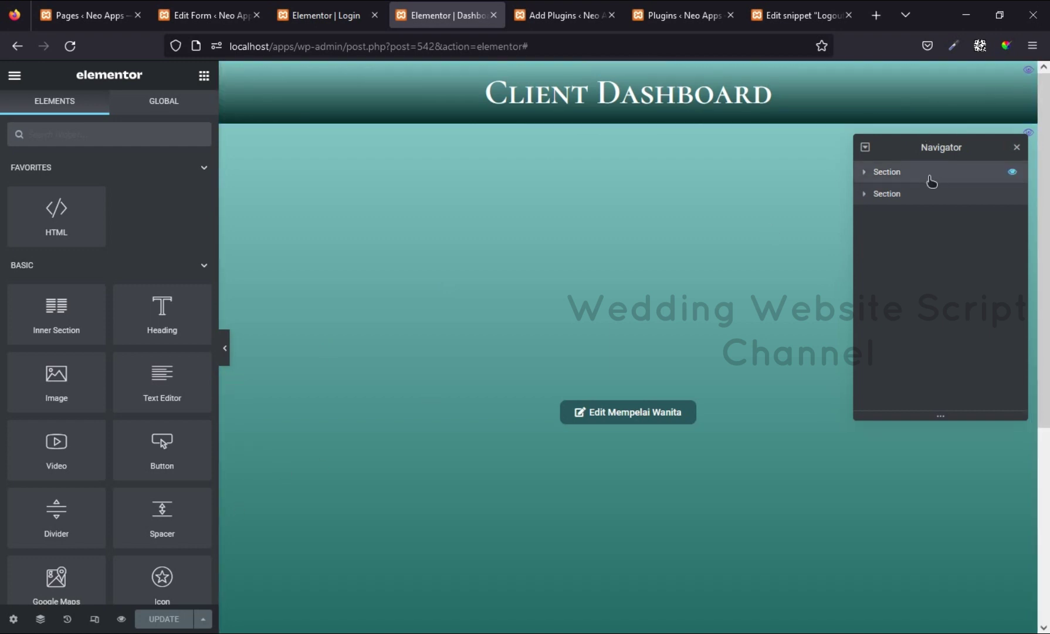
{"action": "left_click", "coordinate": [887, 179]}
{"action": "left_click", "coordinate": [865, 171]}
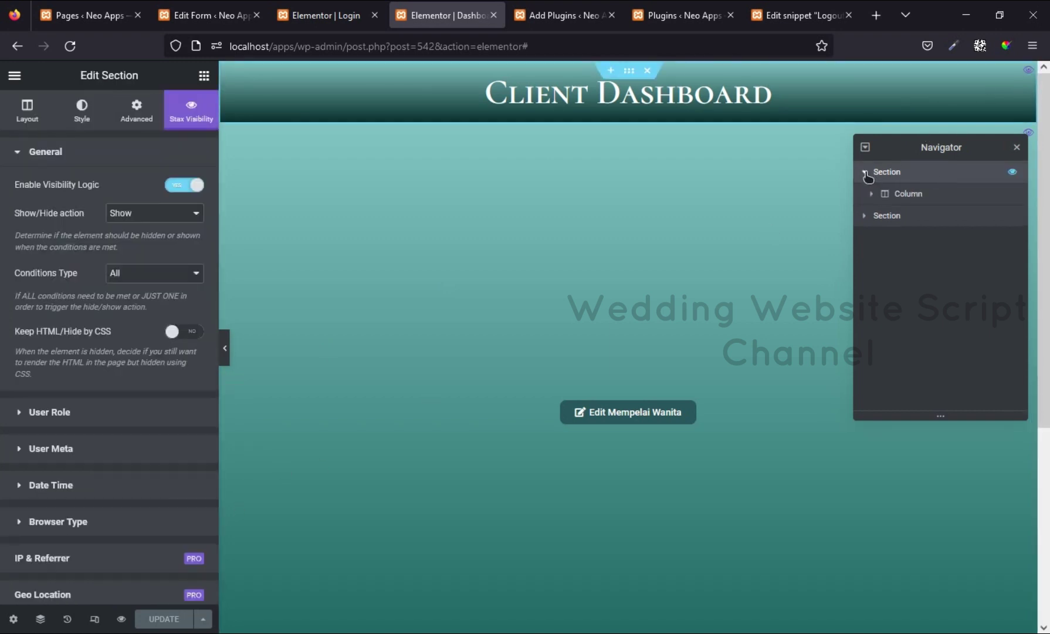
{"action": "left_click", "coordinate": [872, 195]}
{"action": "left_click", "coordinate": [926, 215]}
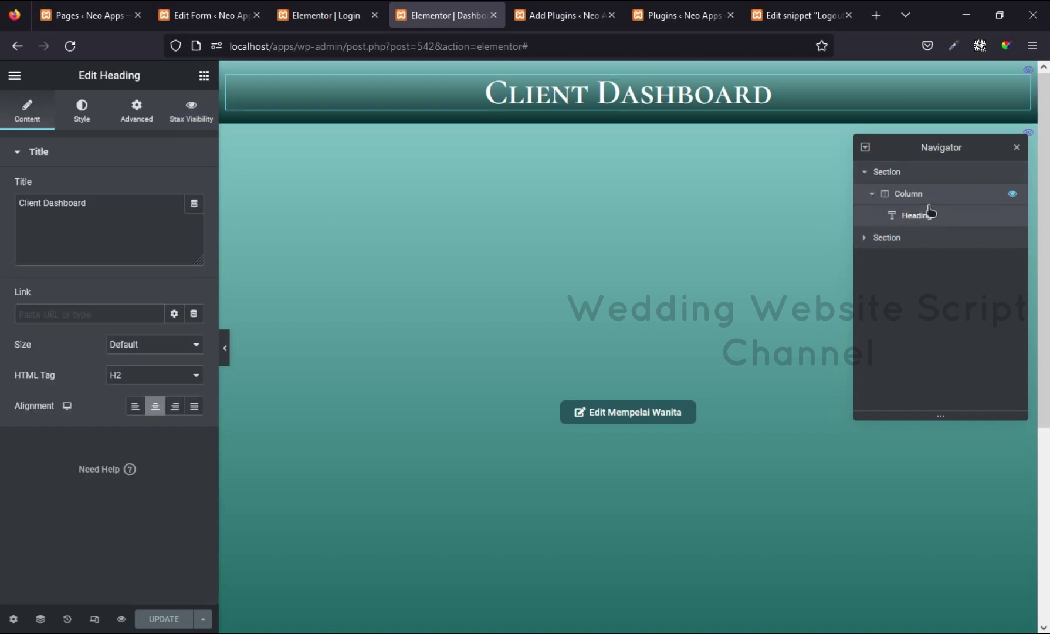
{"action": "left_click", "coordinate": [924, 199]}
{"action": "right_click", "coordinate": [924, 198]}
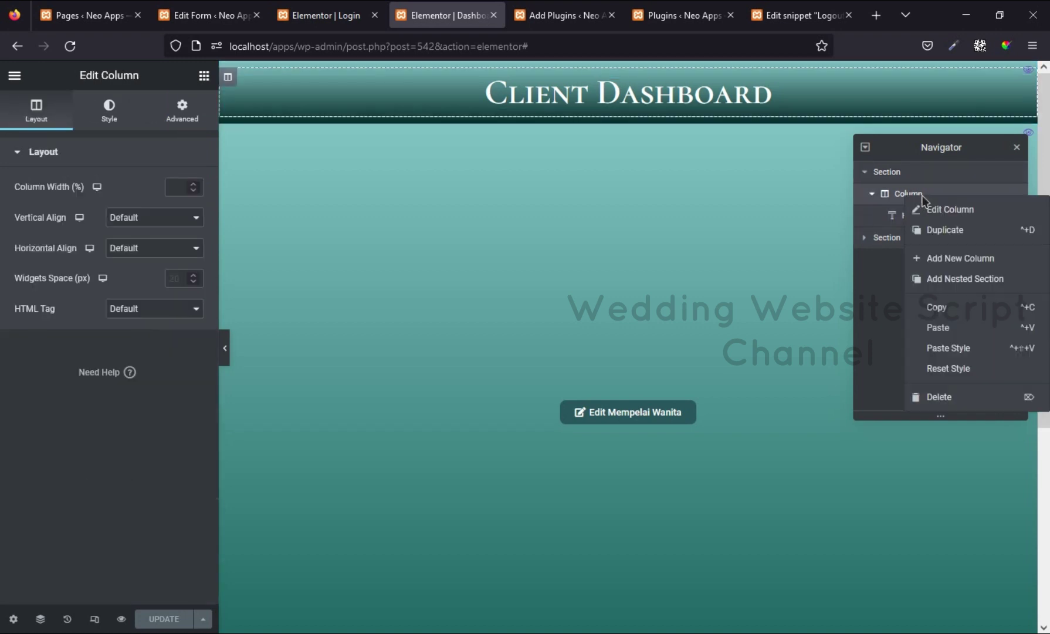
{"action": "left_click", "coordinate": [958, 237]}
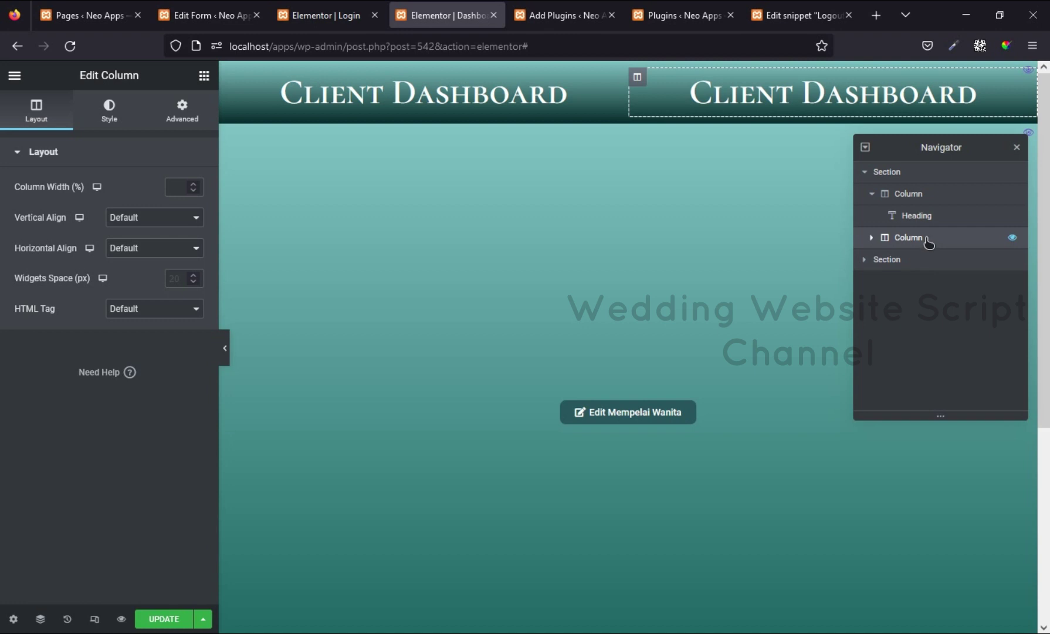
{"action": "left_click", "coordinate": [176, 186]}
{"action": "type", "text": "15"}
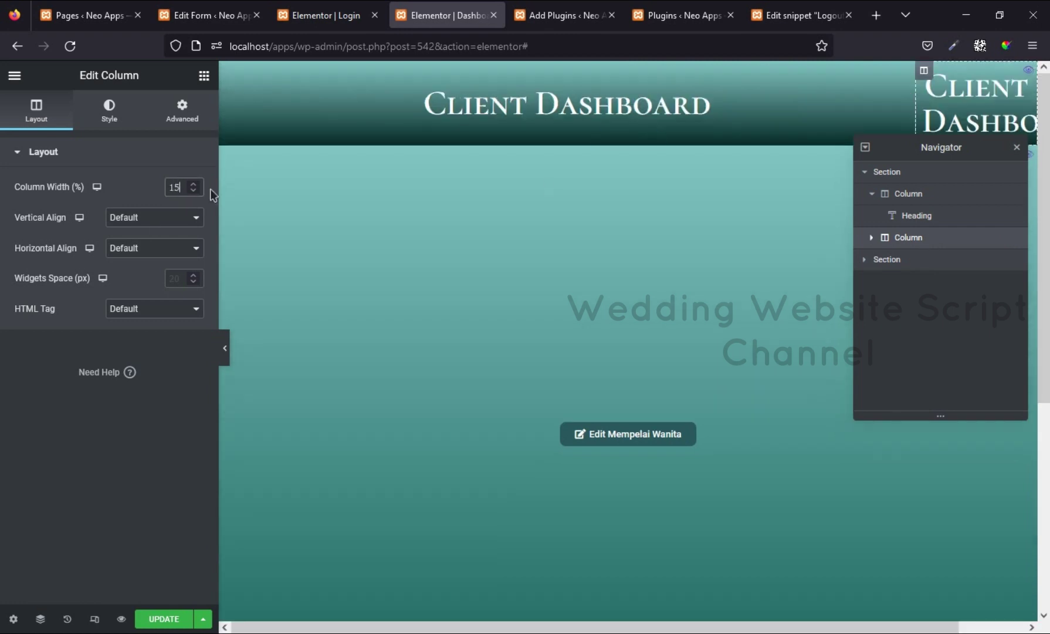
Step: Delete the duplicated heading from the narrow header column and add a Button widget in its place
{"action": "left_click", "coordinate": [870, 238]}
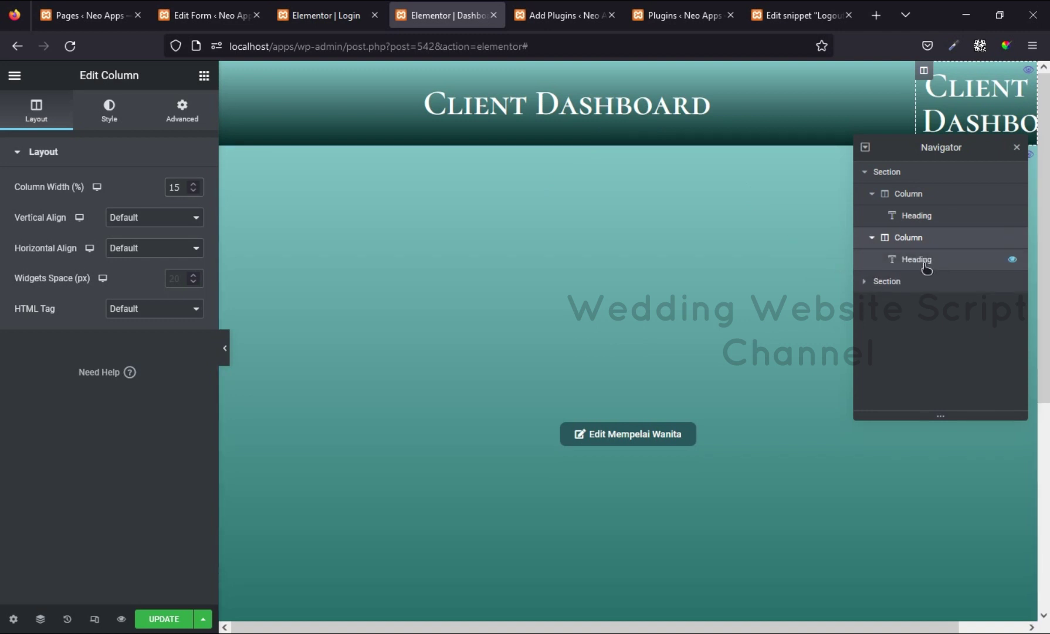
{"action": "right_click", "coordinate": [925, 263]}
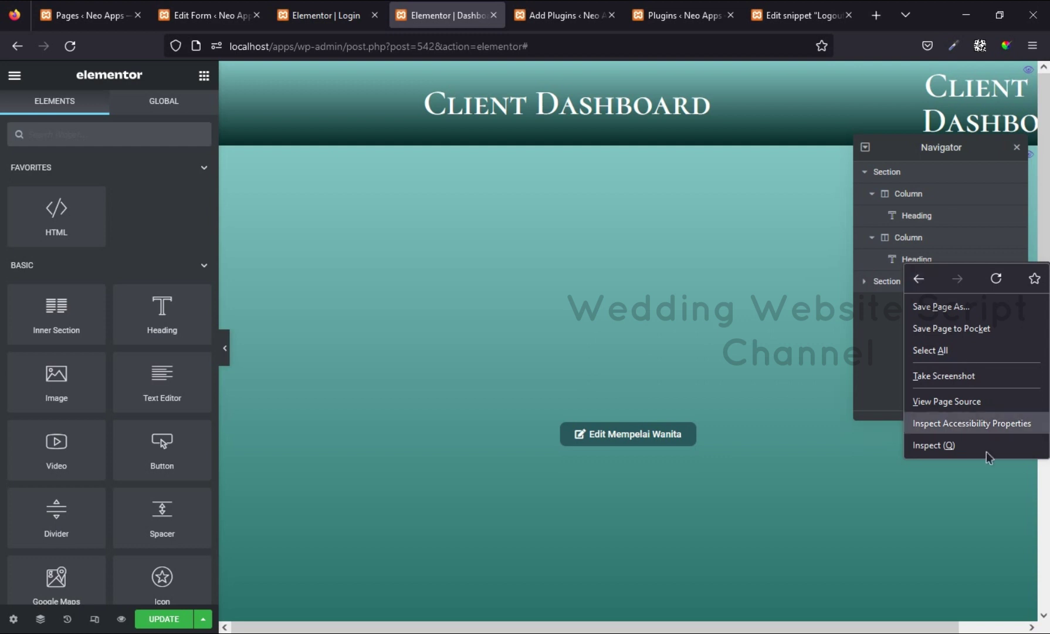
{"action": "key", "text": "Escape"}
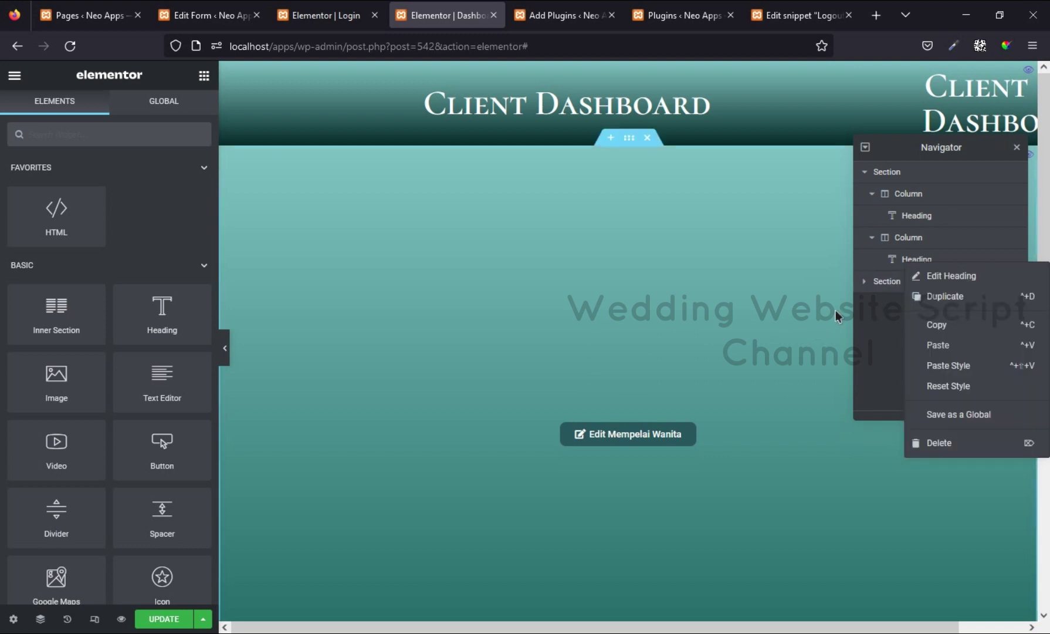
{"action": "key", "text": "Escape"}
{"action": "right_click", "coordinate": [925, 264]}
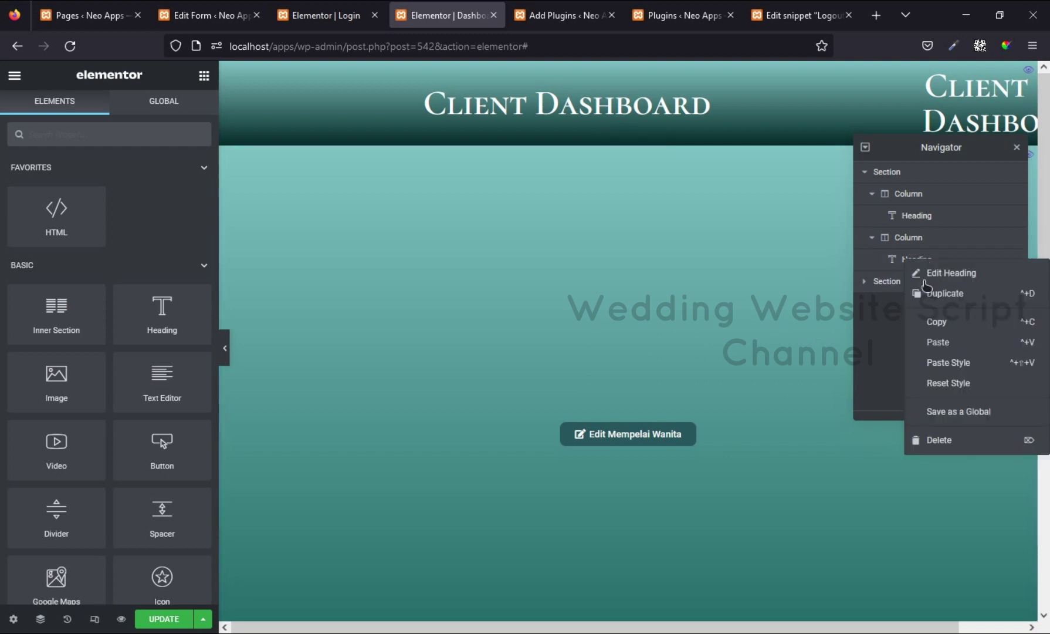
{"action": "left_click", "coordinate": [942, 438]}
{"action": "left_click_drag", "start_coordinate": [161, 449], "coordinate": [977, 93]}
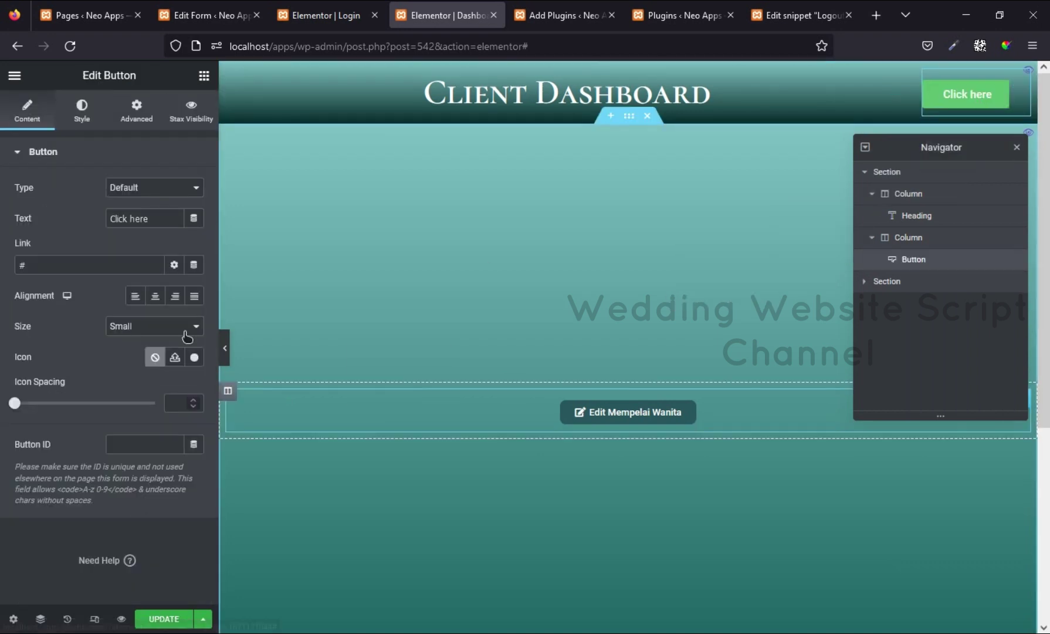
Step: Replace the header button's placeholder link with the site's base address, localhost/apps/, copied from the current page address
{"action": "double_click", "coordinate": [23, 265]}
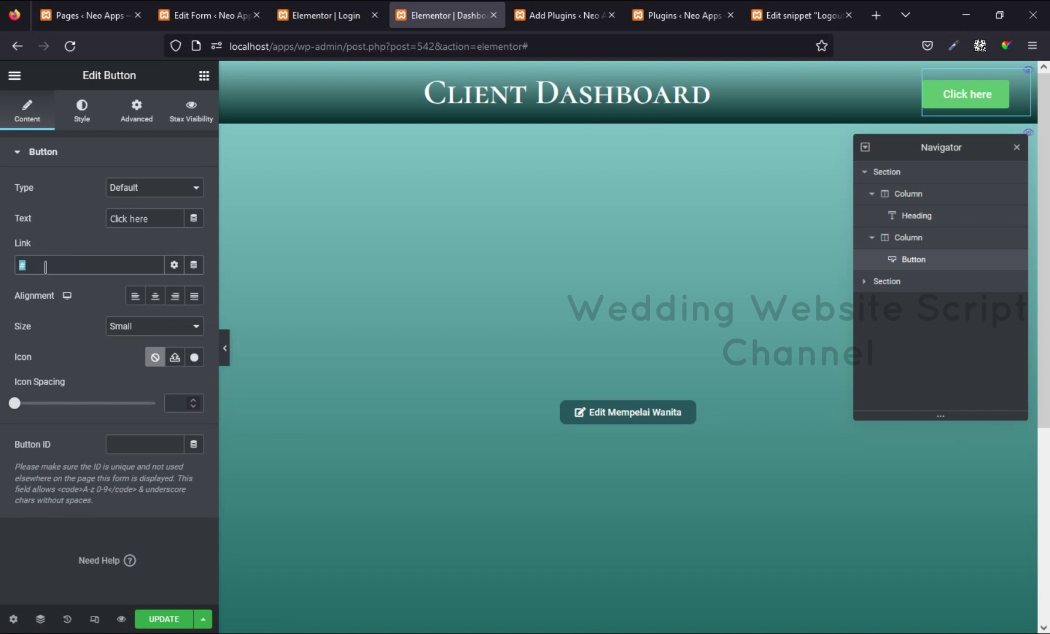
{"action": "left_click_drag", "start_coordinate": [298, 47], "coordinate": [217, 52]}
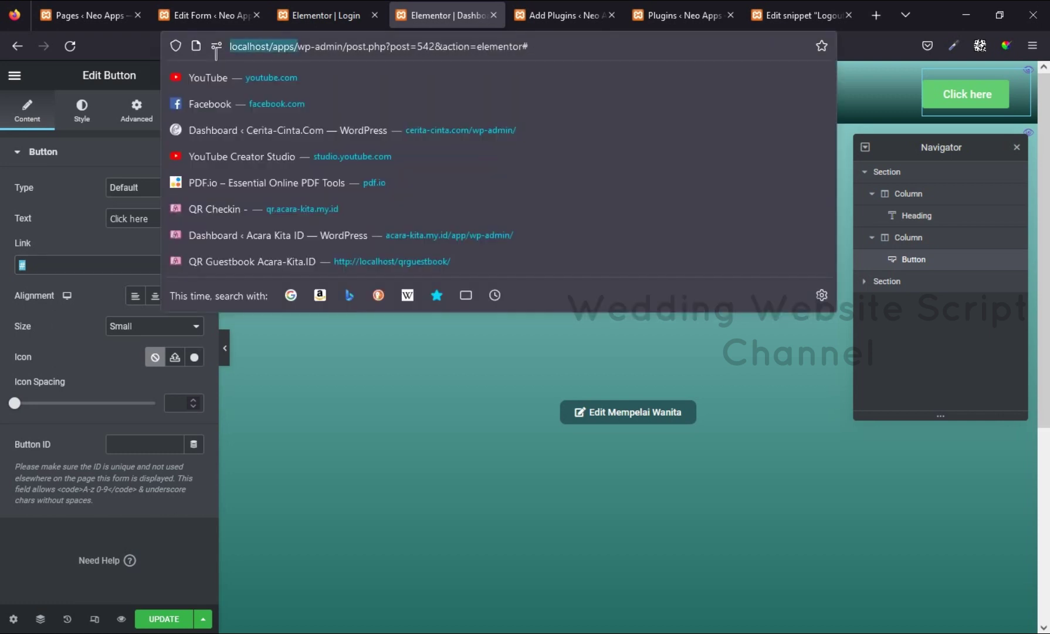
{"action": "right_click", "coordinate": [269, 48]}
{"action": "left_click", "coordinate": [299, 134]}
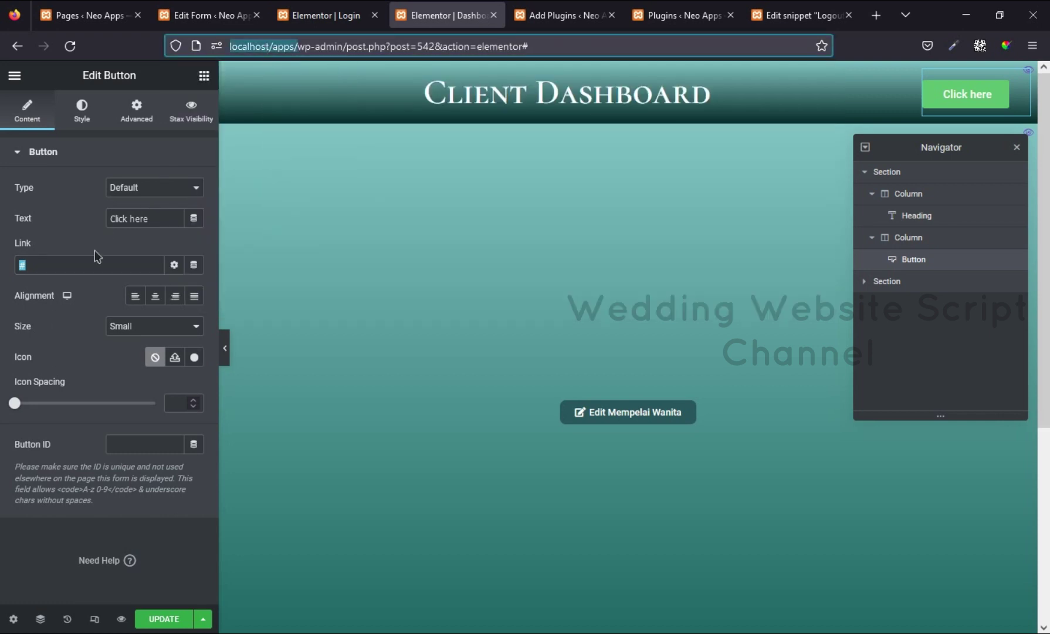
{"action": "right_click", "coordinate": [24, 267]}
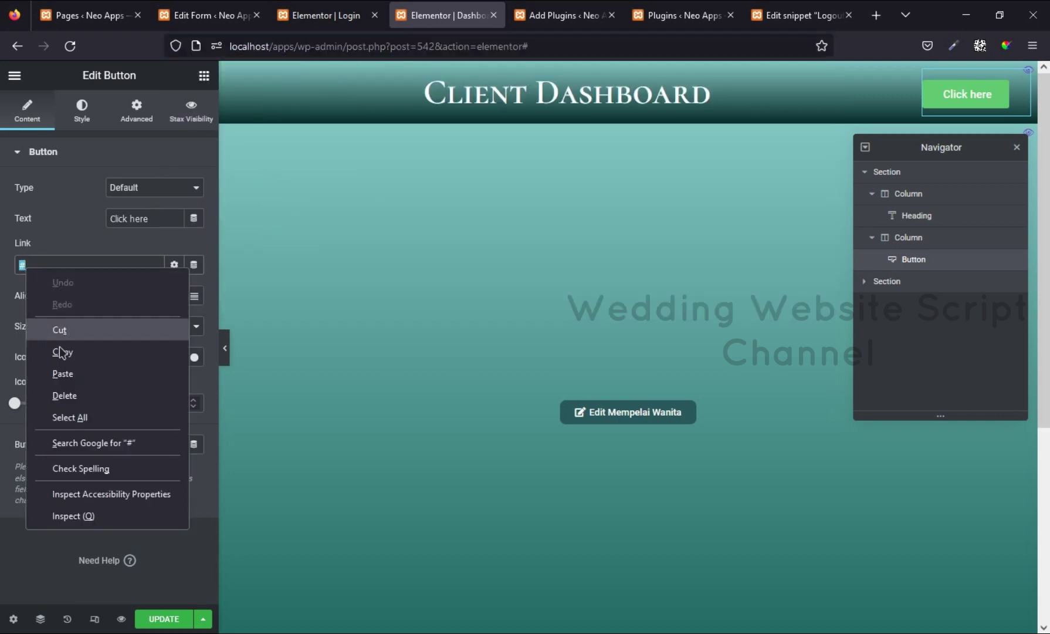
{"action": "left_click", "coordinate": [70, 378]}
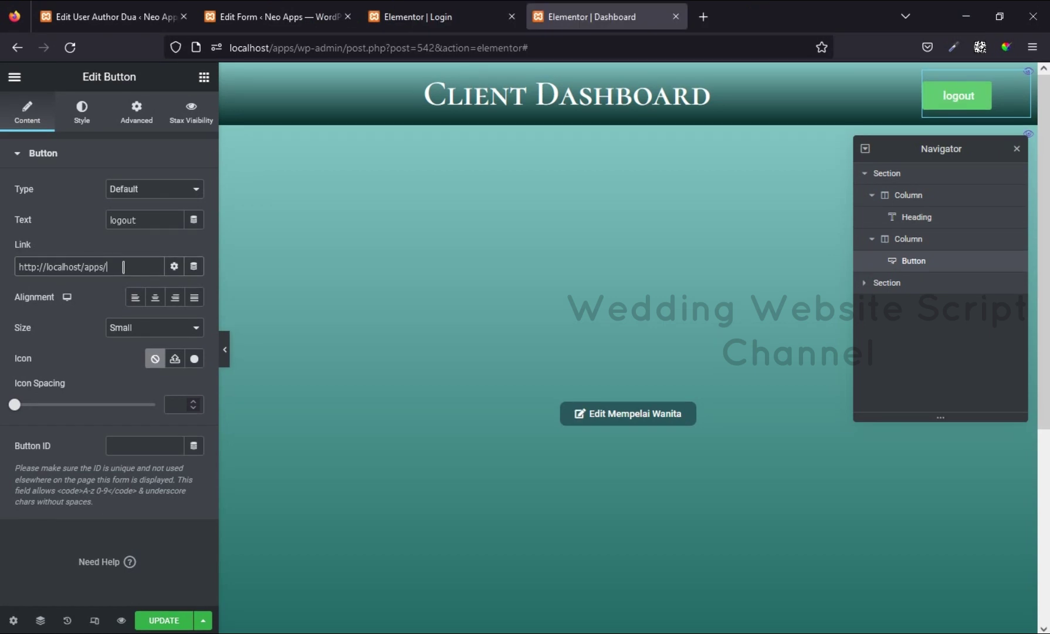
{"action": "type", "text": "wp-login.php?ac"}
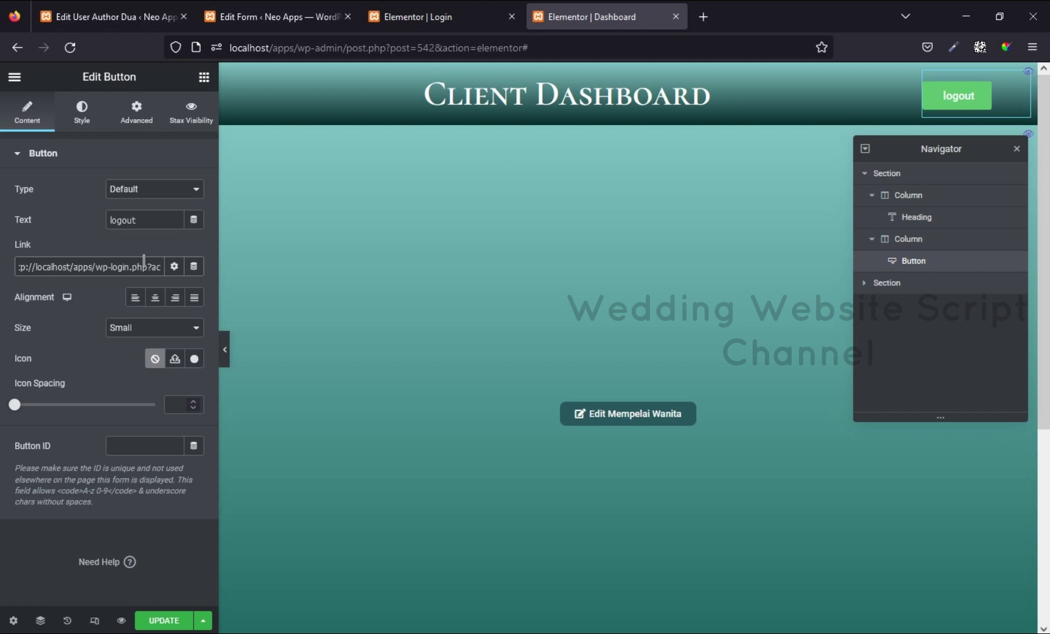
{"action": "type", "text": "tion="}
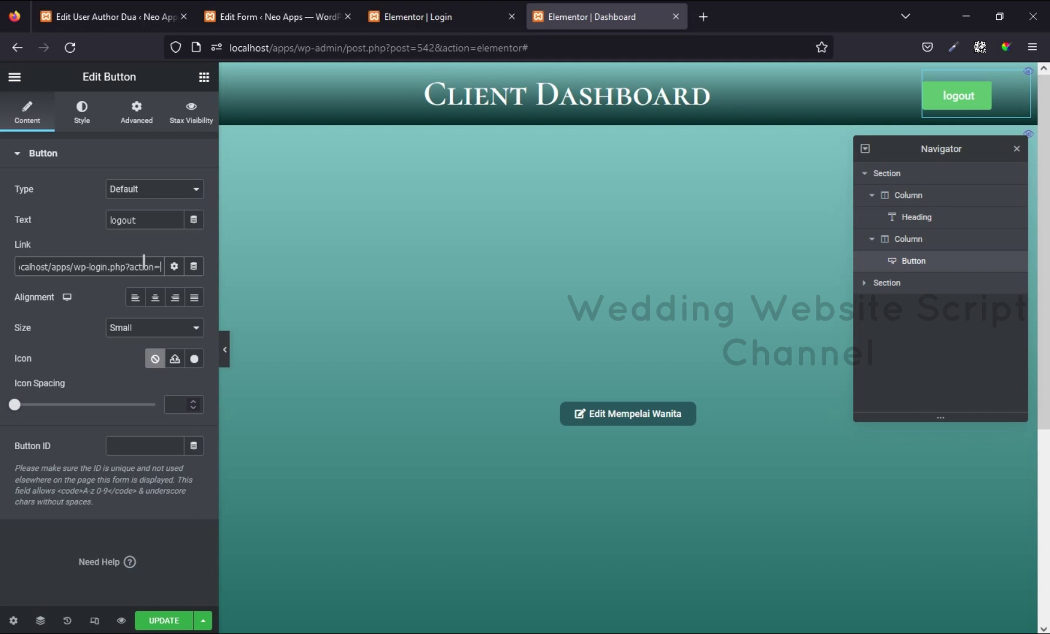
{"action": "type", "text": "lo"}
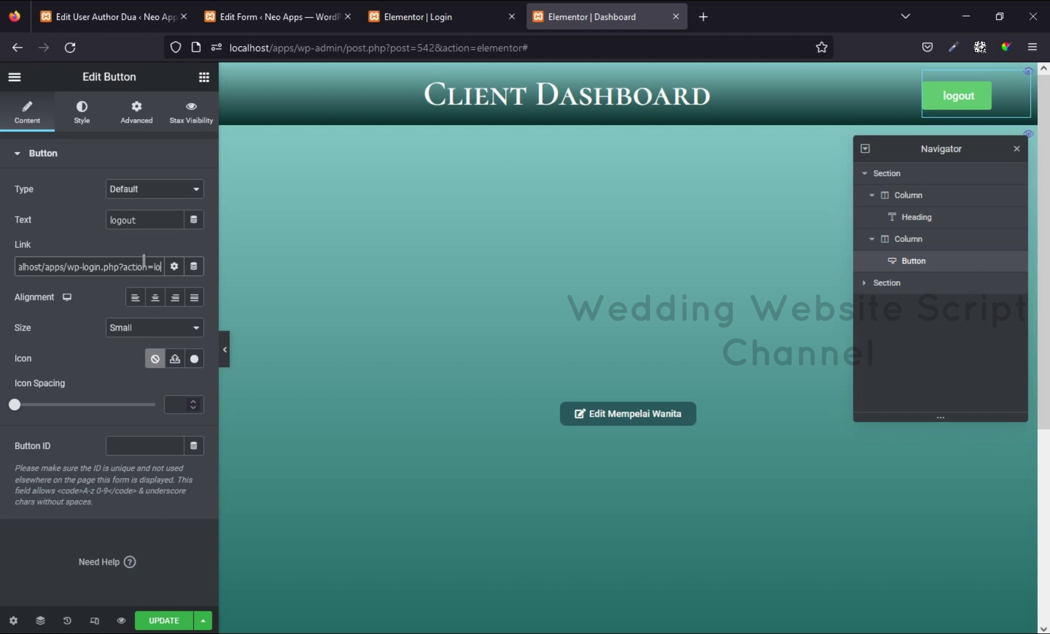
{"action": "type", "text": "gout"}
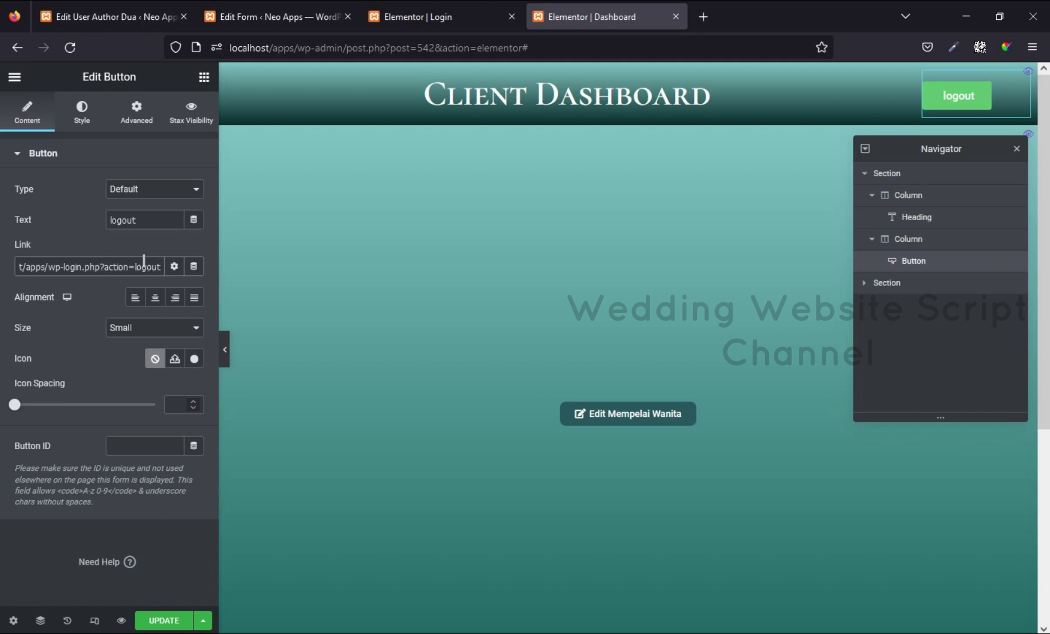
{"action": "left_click", "coordinate": [150, 623]}
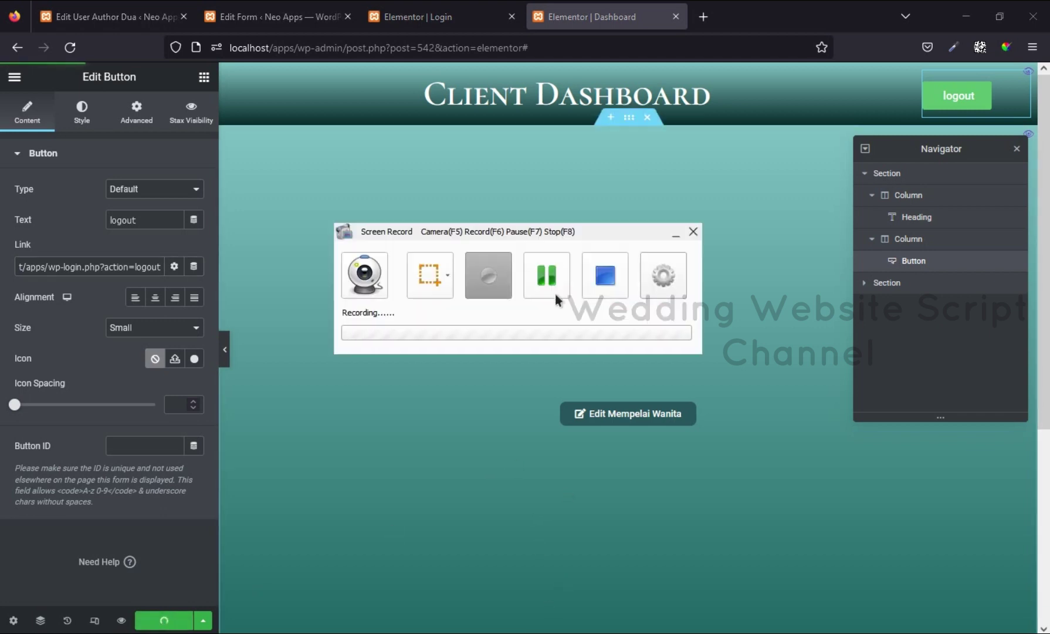
{"action": "left_click", "coordinate": [605, 275]}
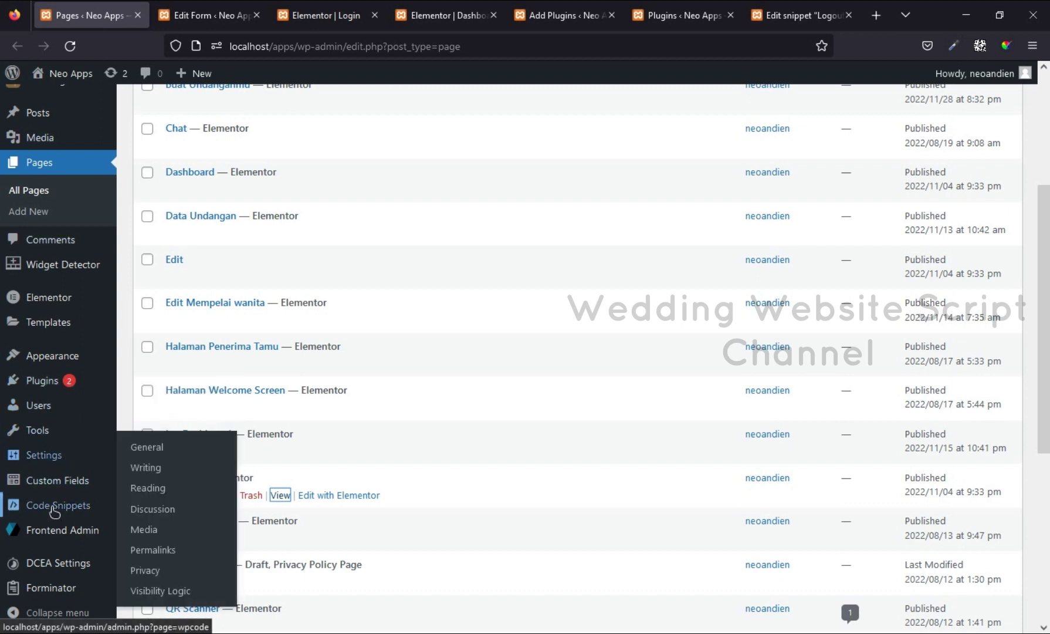
Step: Open Code Snippets and examine the Logout-redirect PHP snippet's code alongside the front-end login page
{"action": "left_click", "coordinate": [57, 510]}
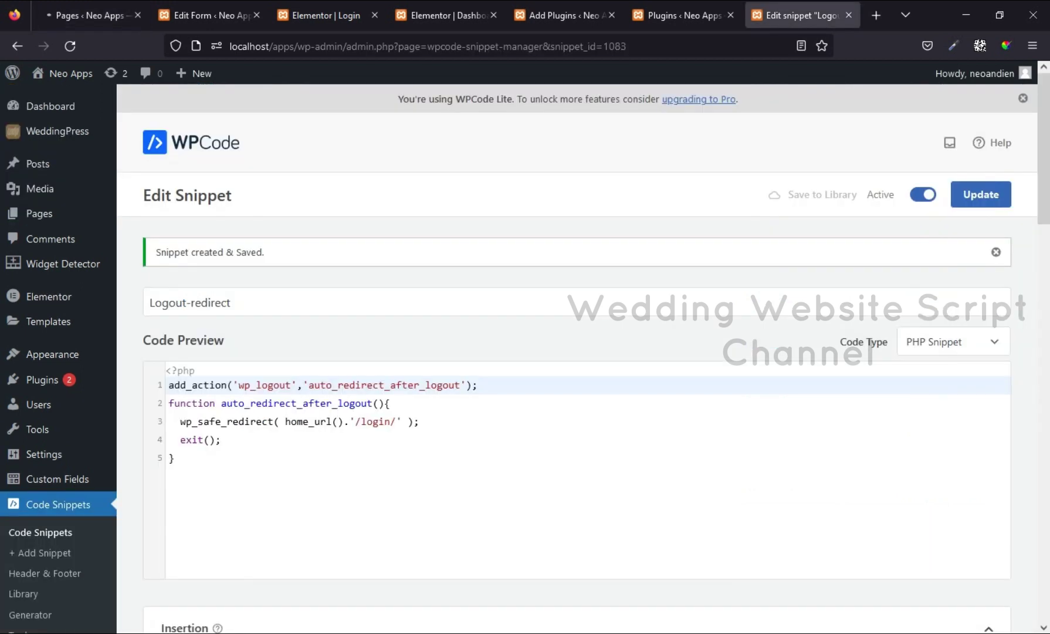
{"action": "left_click_drag", "start_coordinate": [176, 458], "coordinate": [168, 385]}
{"action": "left_click", "coordinate": [257, 468]}
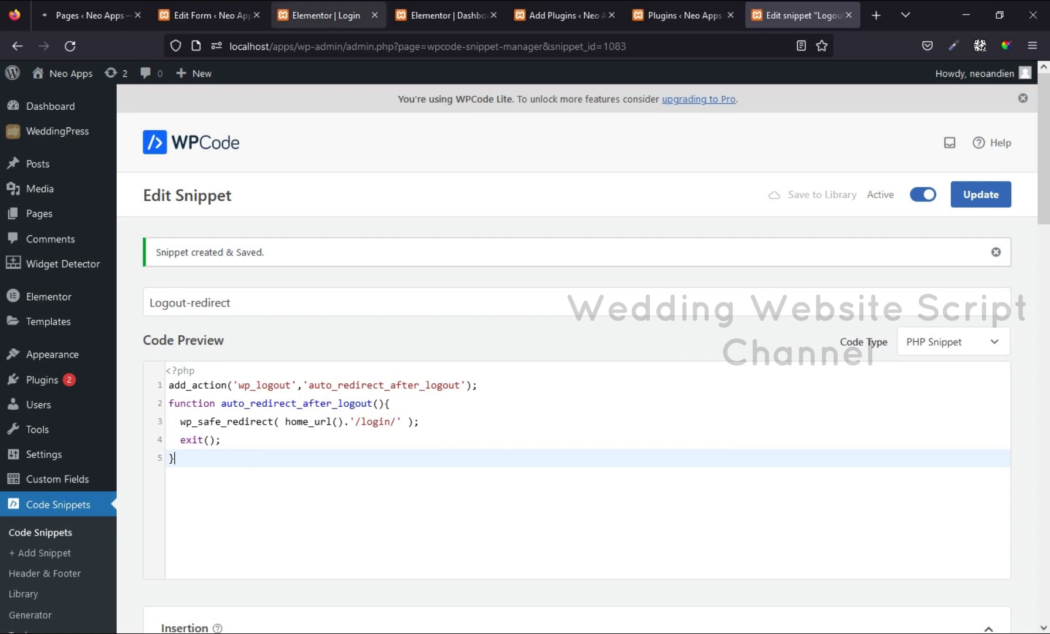
{"action": "left_click", "coordinate": [325, 15]}
{"action": "key", "text": "alt+Tab"}
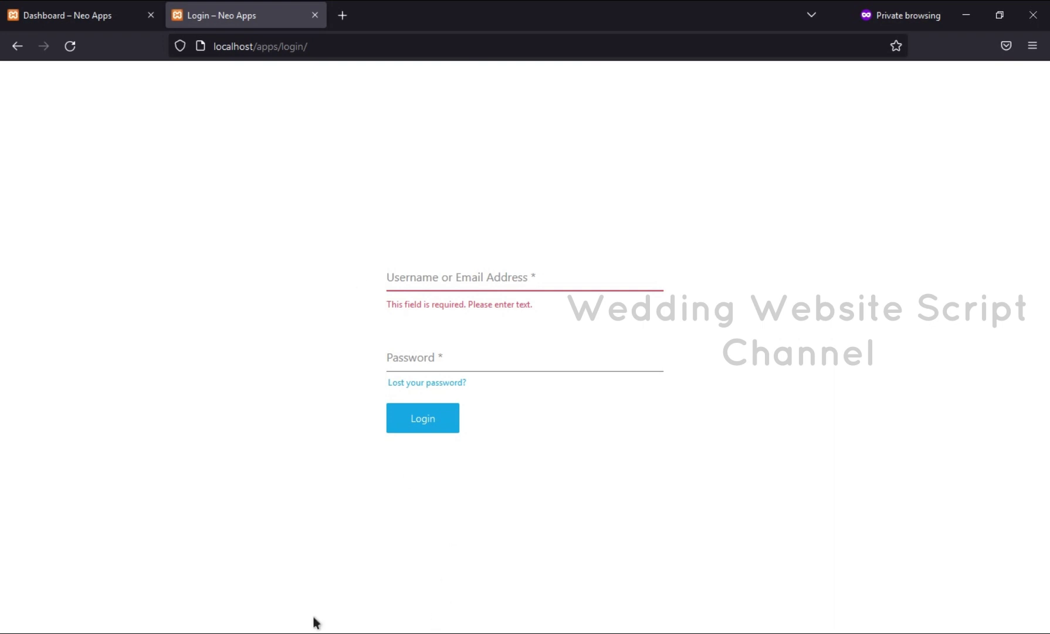
{"action": "key", "text": "alt+Tab"}
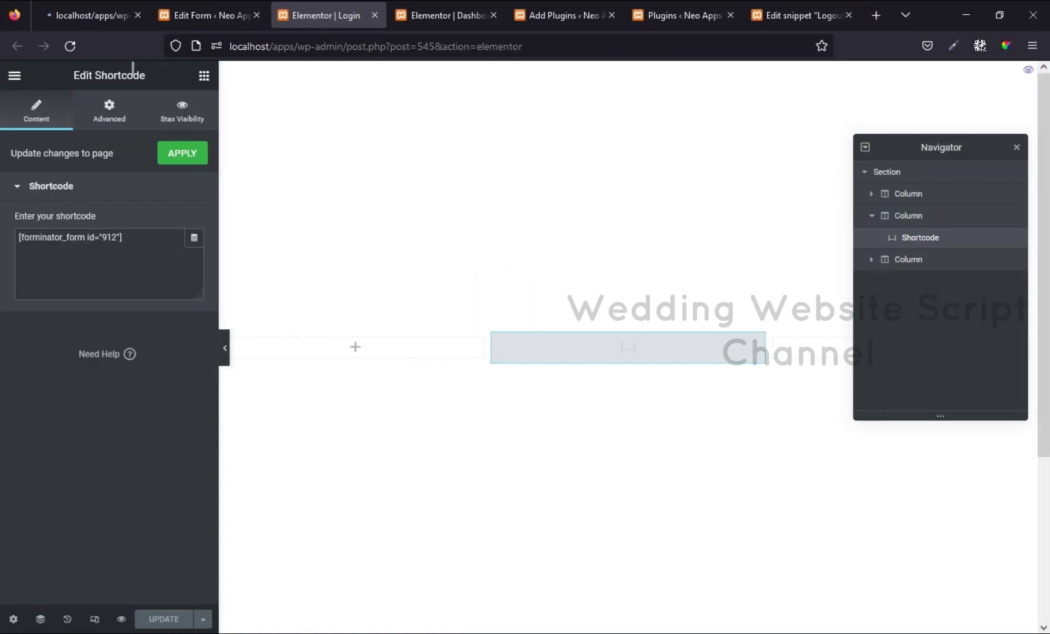
{"action": "left_click", "coordinate": [813, 19]}
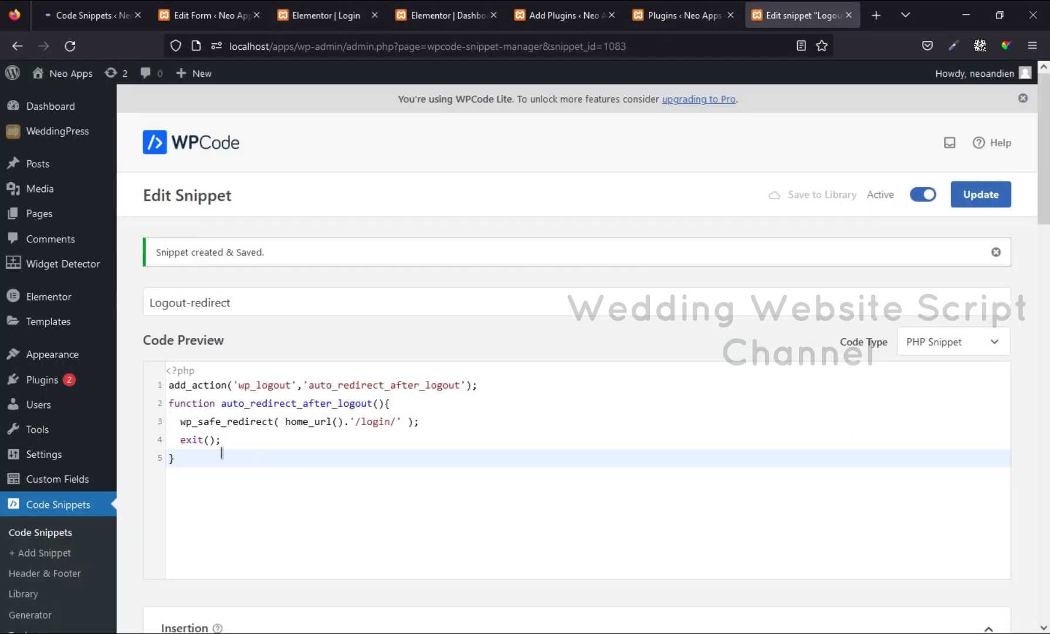
{"action": "left_click_drag", "start_coordinate": [188, 463], "coordinate": [154, 376]}
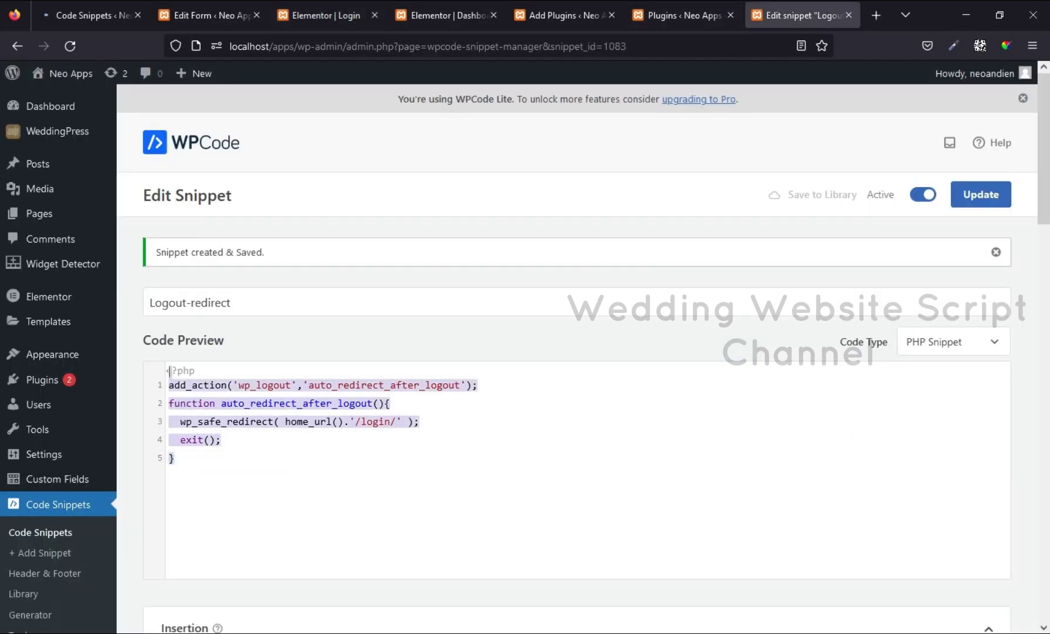
{"action": "left_click", "coordinate": [291, 460]}
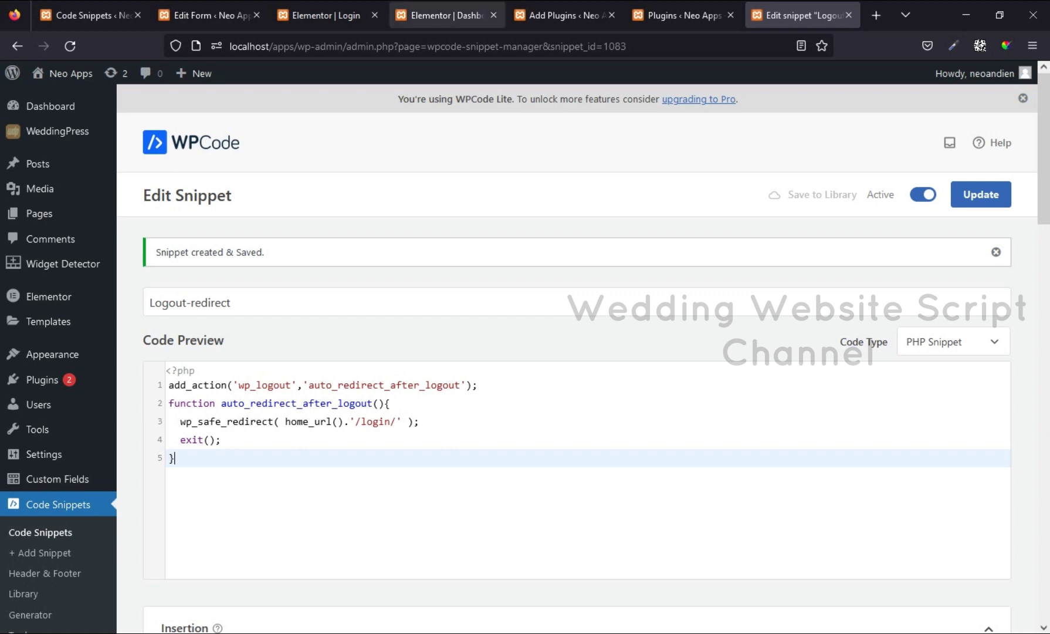
Step: Check the dashboard button, and compare the snippet's home_url() and /login/ redirect path with the front-end login page's address
{"action": "left_click", "coordinate": [446, 15]}
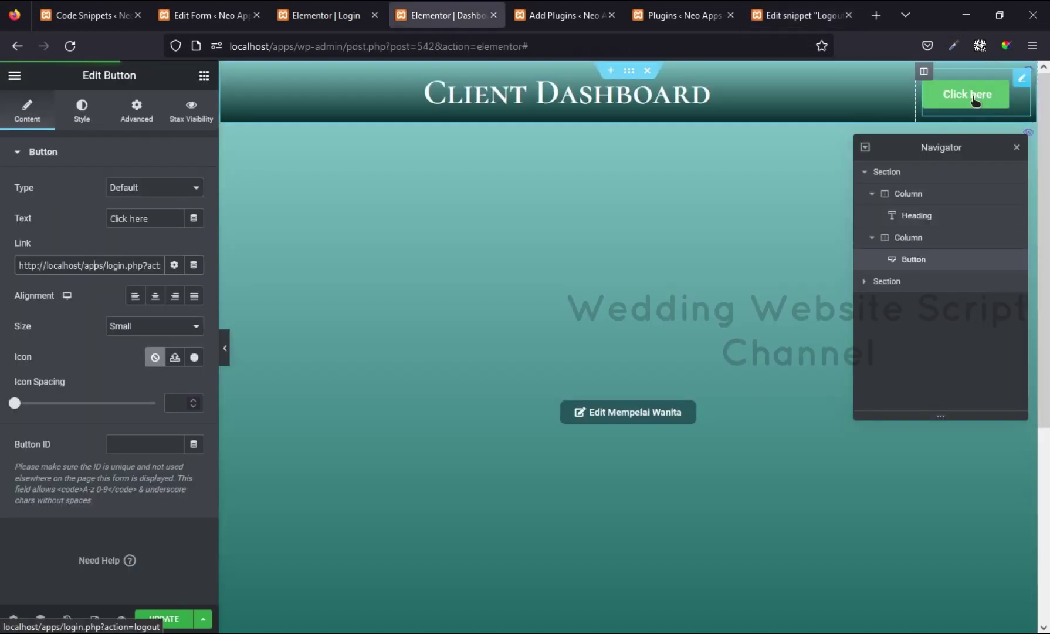
{"action": "left_click", "coordinate": [788, 15]}
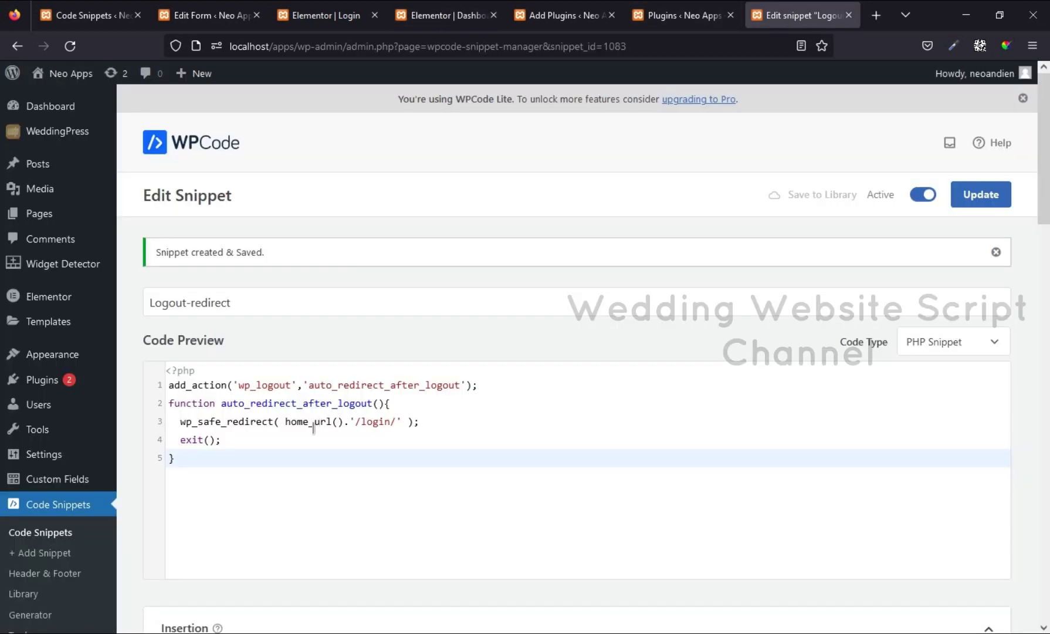
{"action": "left_click_drag", "start_coordinate": [285, 421], "coordinate": [363, 421]}
{"action": "left_click", "coordinate": [445, 422]}
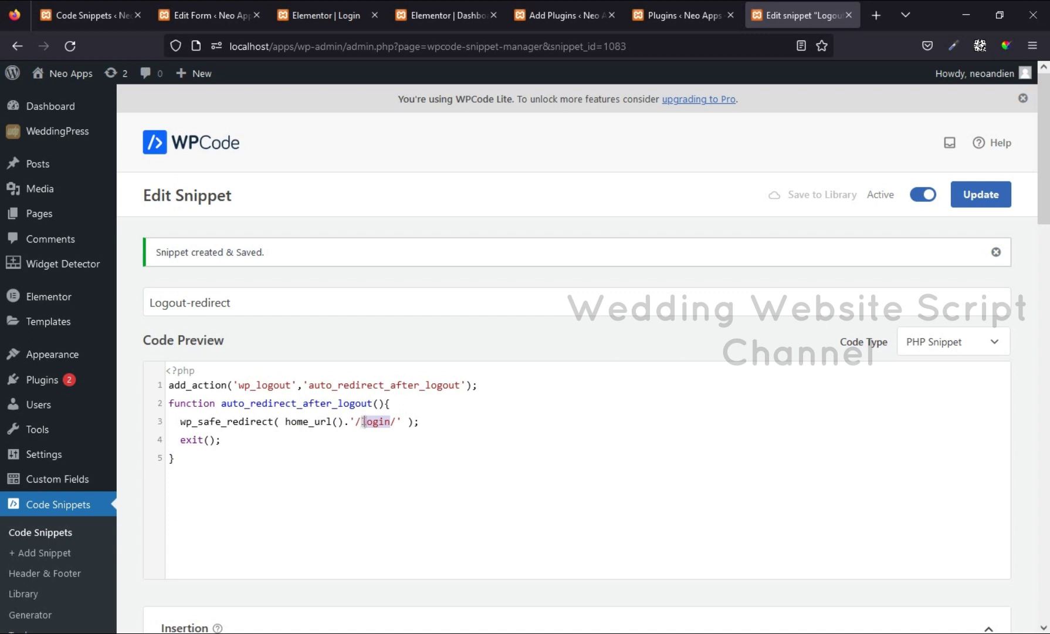
{"action": "left_click", "coordinate": [421, 422]}
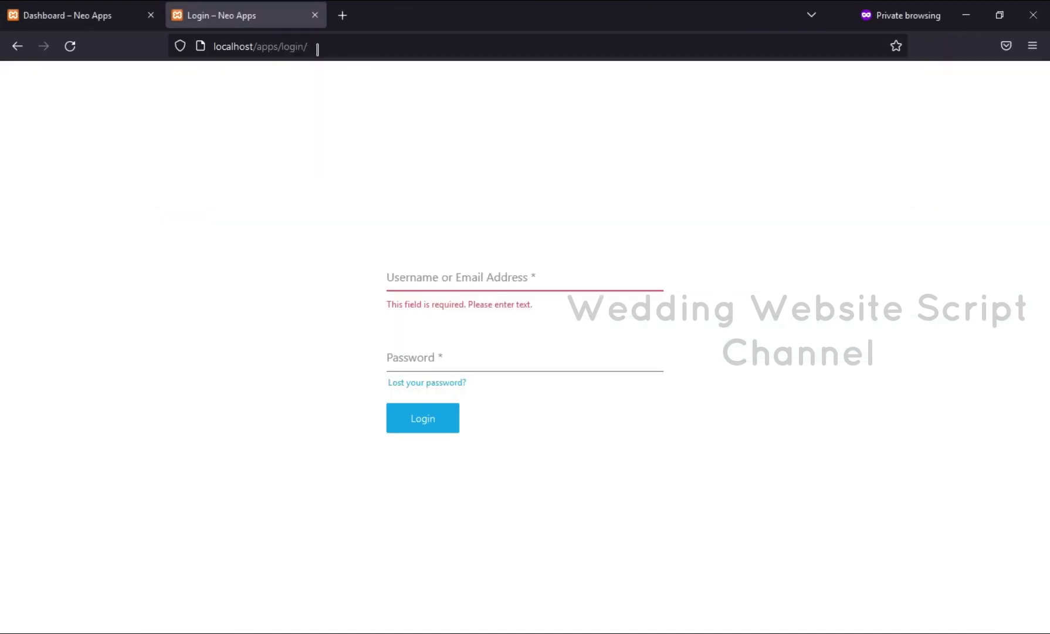
{"action": "left_click_drag", "start_coordinate": [308, 46], "coordinate": [284, 47]}
{"action": "left_click", "coordinate": [358, 46]}
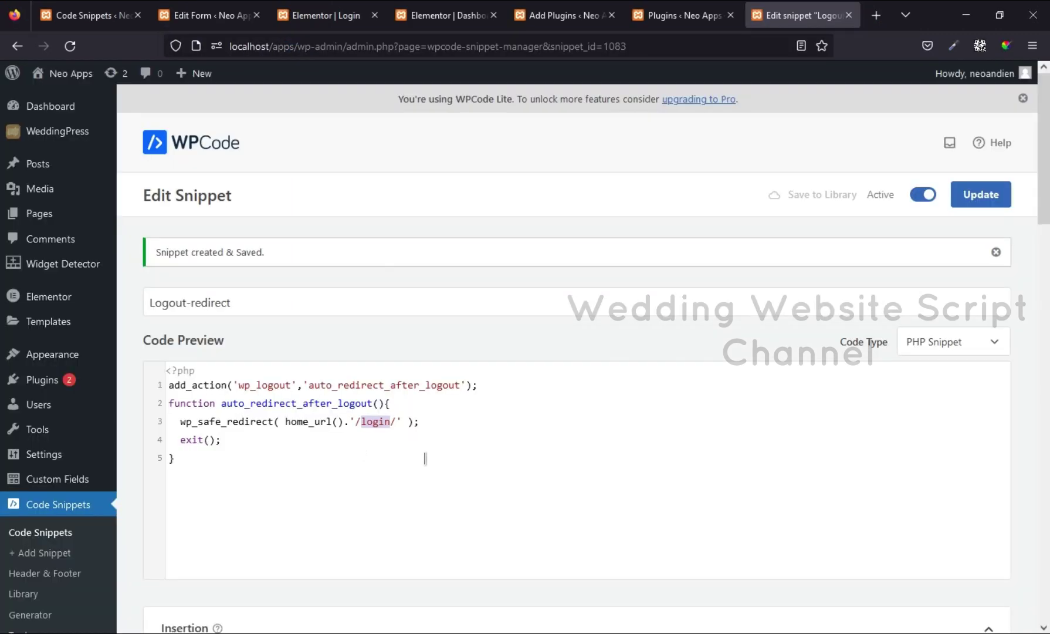
{"action": "left_click", "coordinate": [426, 458]}
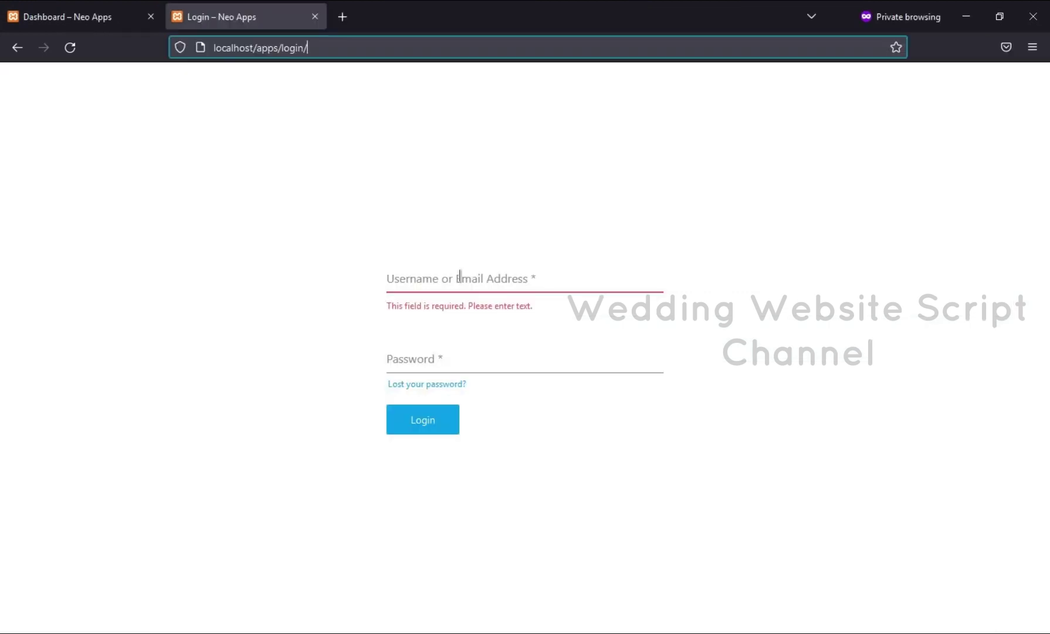
Step: Log in through the front-end form in the private window with the username Author2 and the account password
{"action": "left_click", "coordinate": [460, 275]}
{"action": "type", "text": "a"}
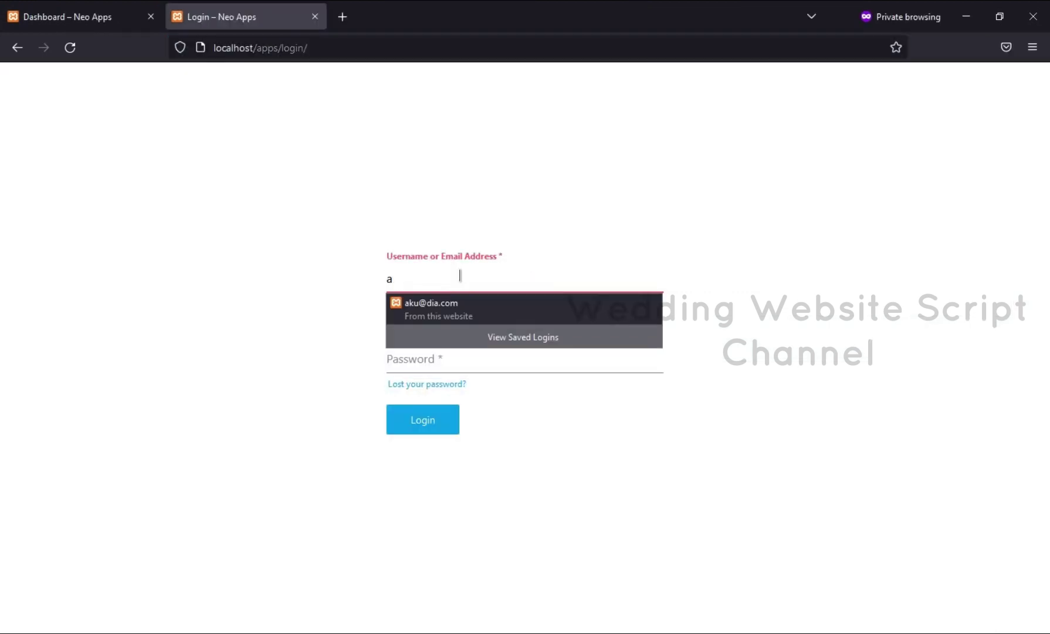
{"action": "key", "text": "BackSpace"}
{"action": "type", "text": "Author2"}
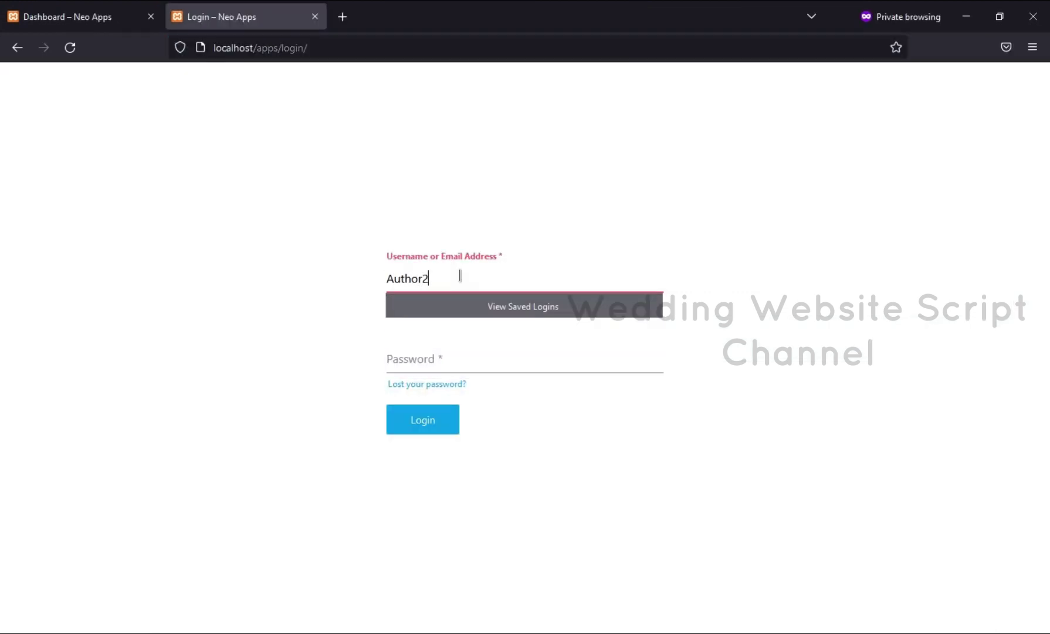
{"action": "key", "text": "Tab"}
{"action": "type", "text": "********"}
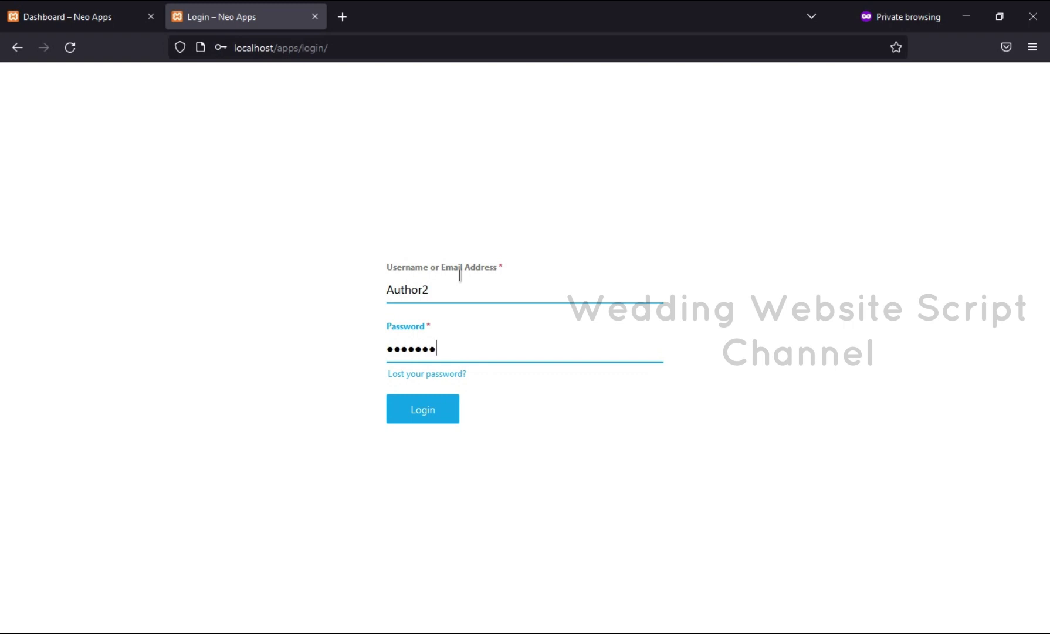
{"action": "key", "text": "Return"}
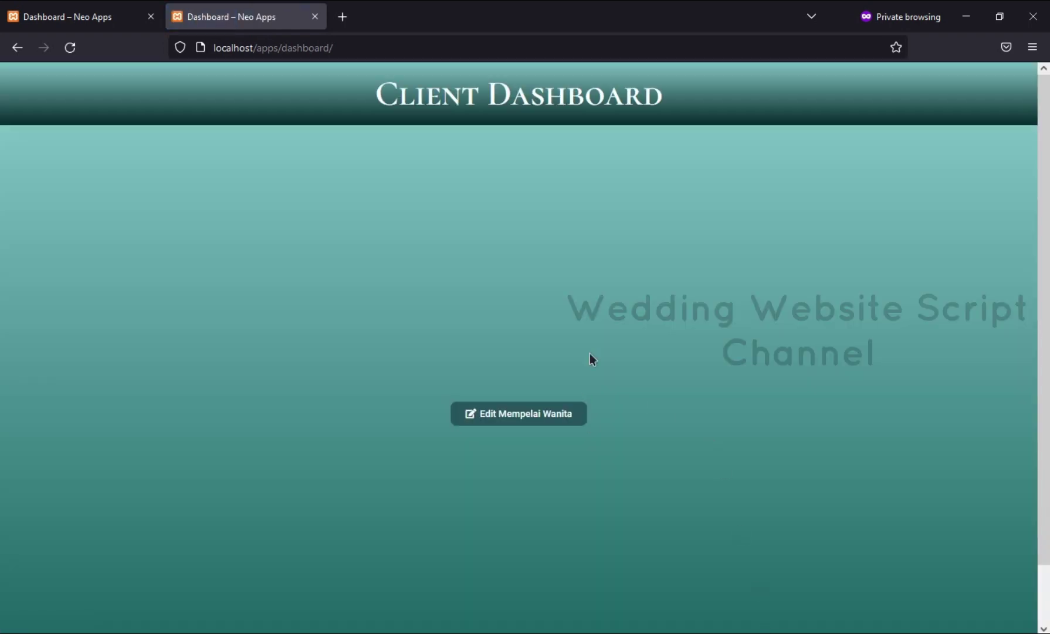
Step: Close the extra Dashboard tab, then use the Client Dashboard's logout button and confirm logging out of Neo Apps
{"action": "key", "text": "ctrl+w"}
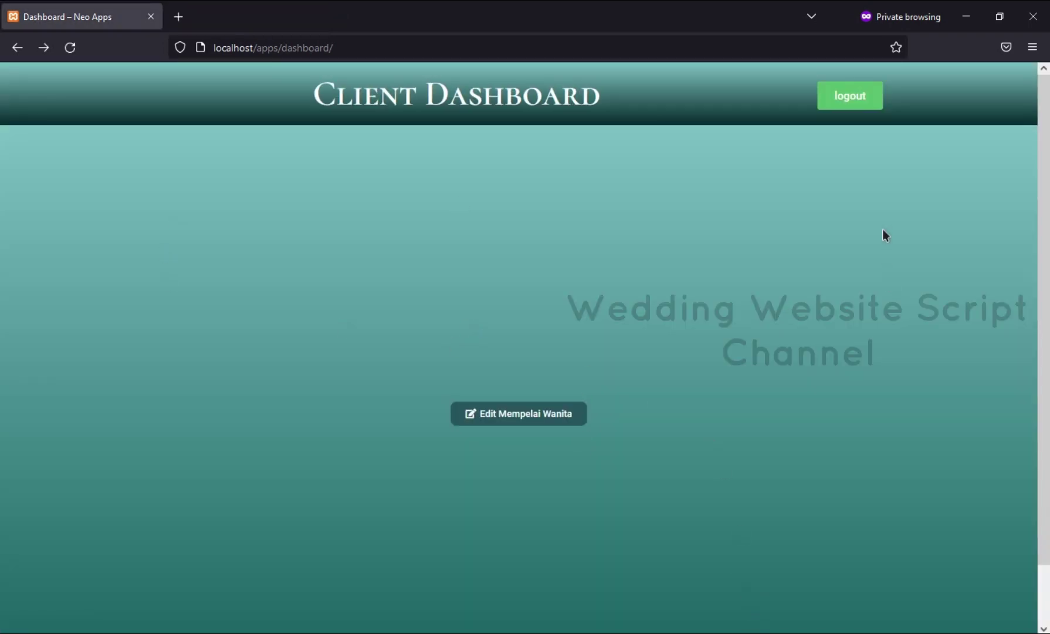
{"action": "left_click", "coordinate": [851, 101]}
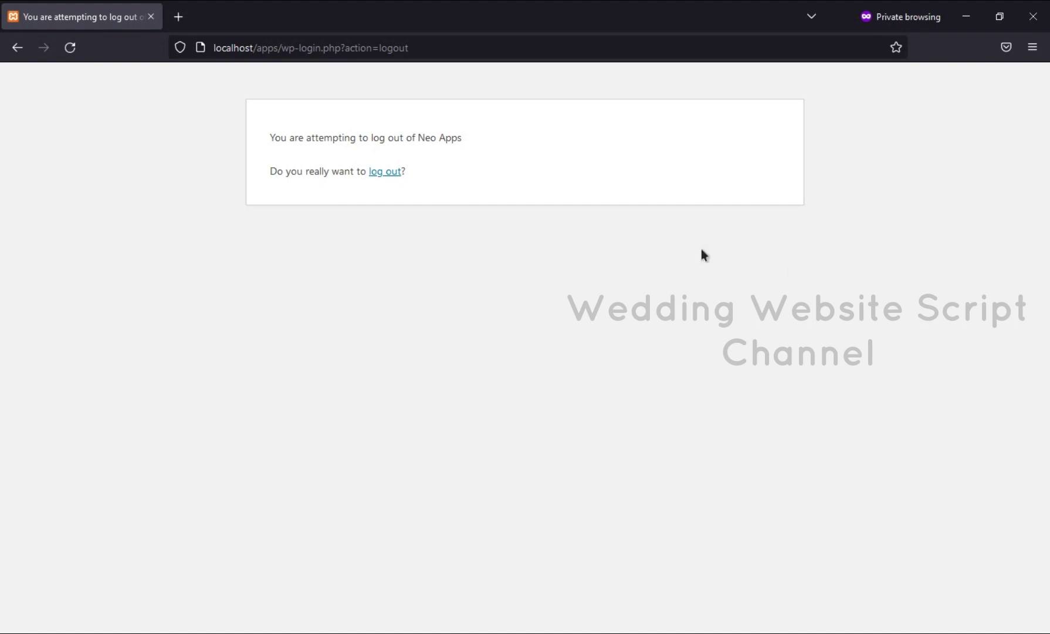
{"action": "left_click", "coordinate": [390, 173]}
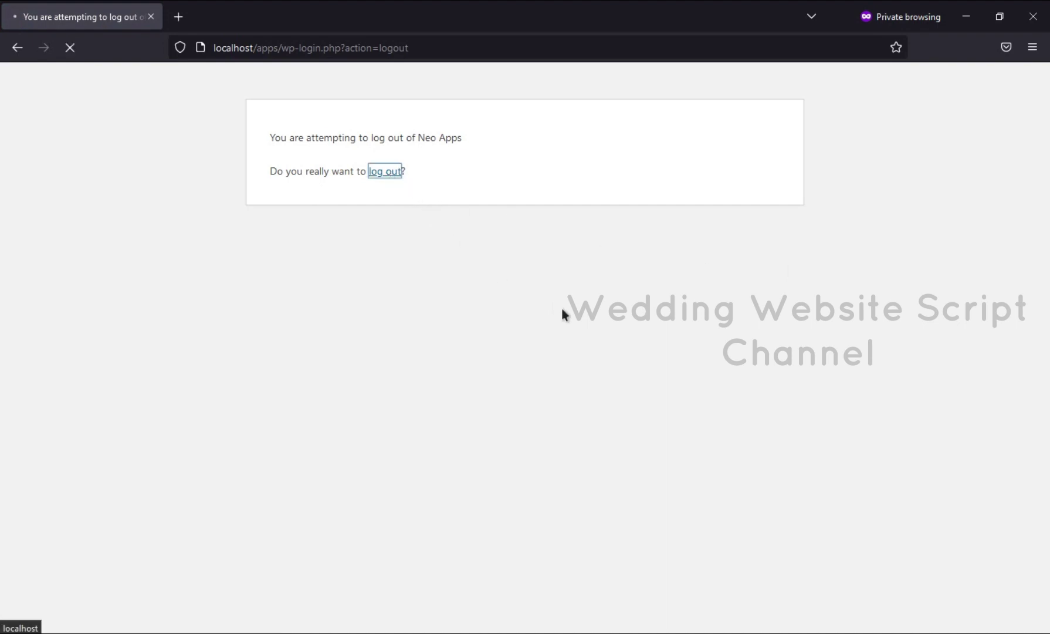